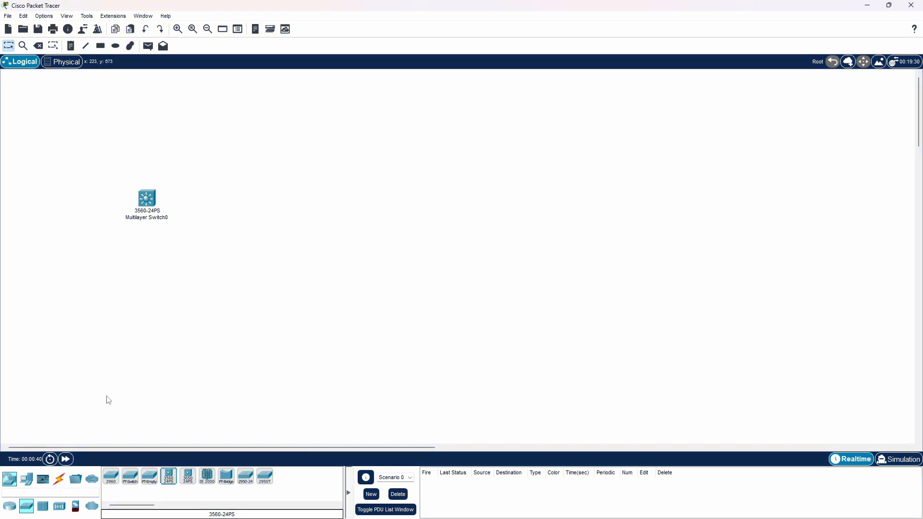
# - Add three more 3560-24PS multilayer switches to the workspace, spaced out beside the existing one
pyautogui.click(169, 477)
pyautogui.click(250, 208)
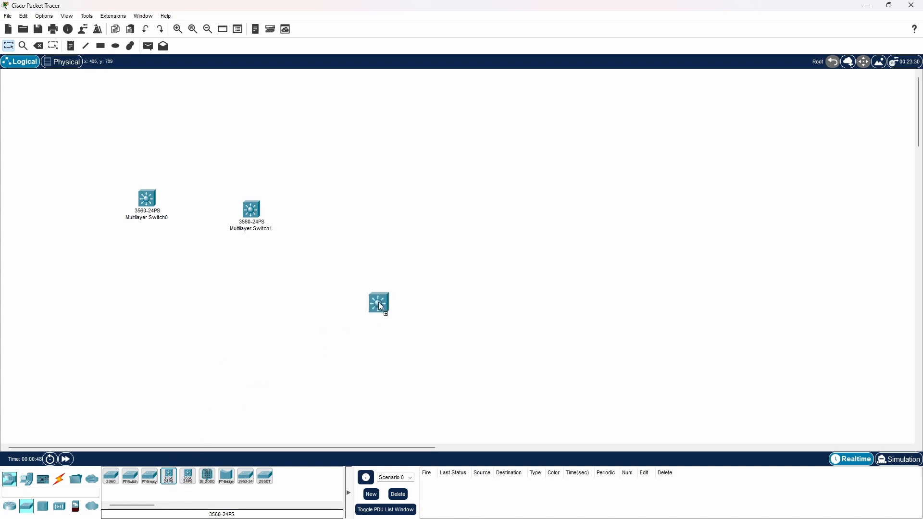
pyautogui.click(398, 211)
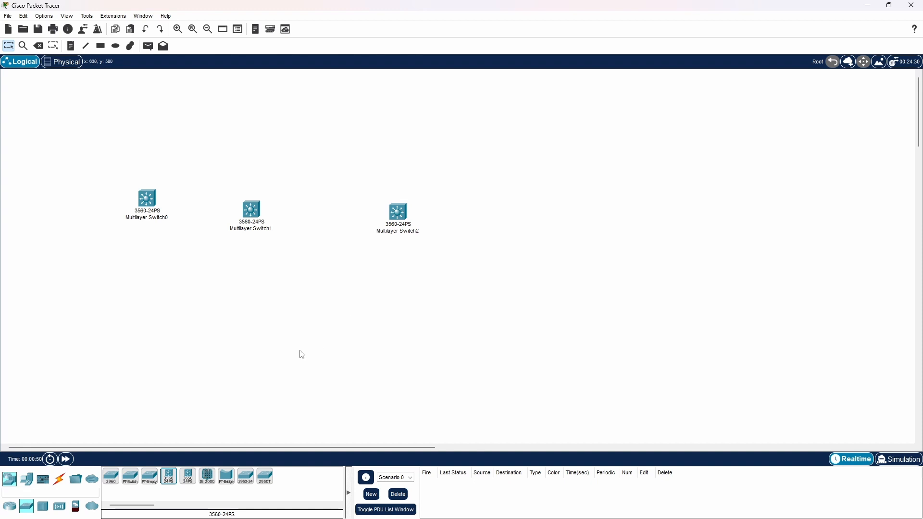
pyautogui.click(176, 476)
pyautogui.click(688, 215)
# - Spread Multilayer Switch2, Switch1 and Switch0 into an evenly spaced horizontal row with Multilayer Switch3
pyautogui.moveTo(403, 215); pyautogui.dragTo(537, 215)
pyautogui.moveTo(248, 216); pyautogui.dragTo(411, 215)
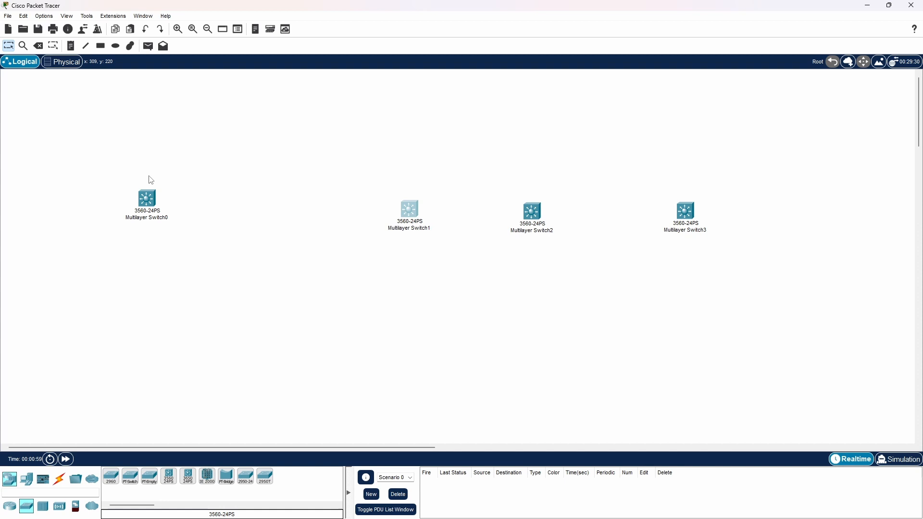
pyautogui.moveTo(148, 199); pyautogui.dragTo(269, 212)
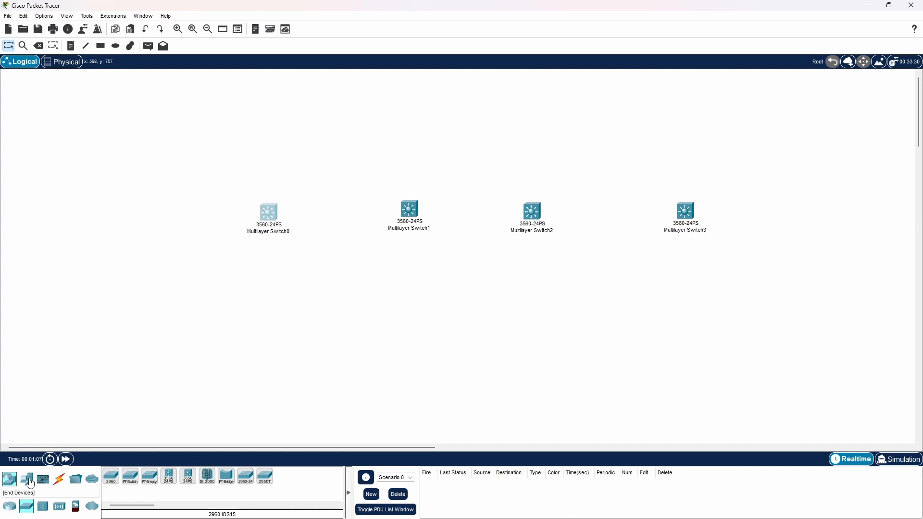
# - Add four PC-PT end devices, placing one below each multilayer switch
pyautogui.click(28, 479)
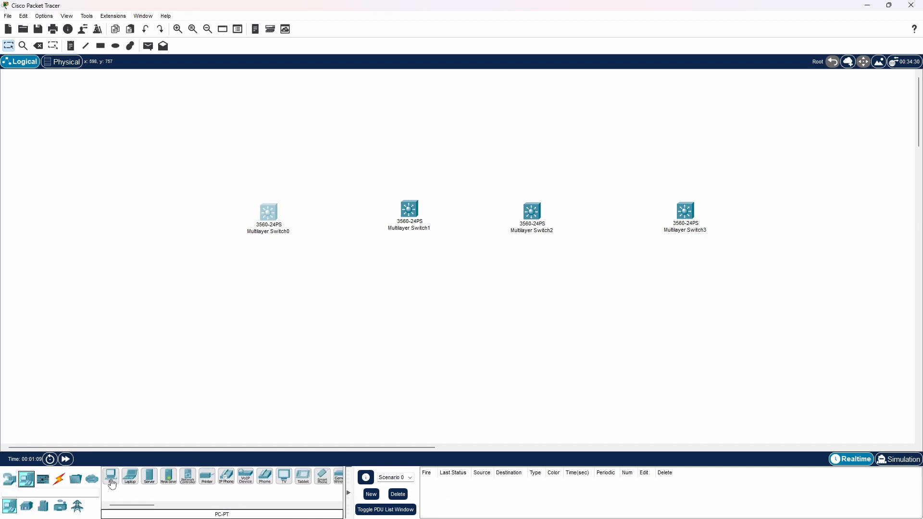
pyautogui.moveTo(187, 414); pyautogui.dragTo(258, 350)
pyautogui.moveTo(262, 317); pyautogui.dragTo(266, 301)
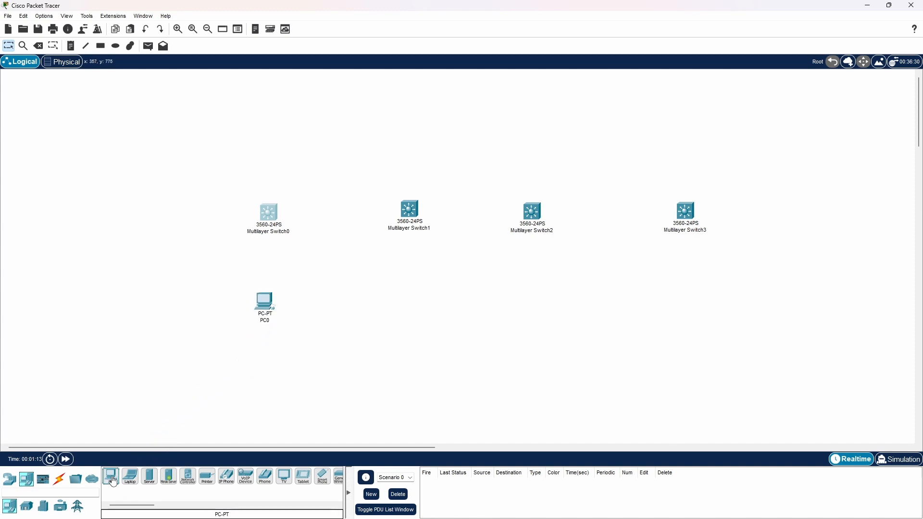
pyautogui.moveTo(177, 420); pyautogui.dragTo(253, 71)
pyautogui.moveTo(407, 299); pyautogui.dragTo(406, 299)
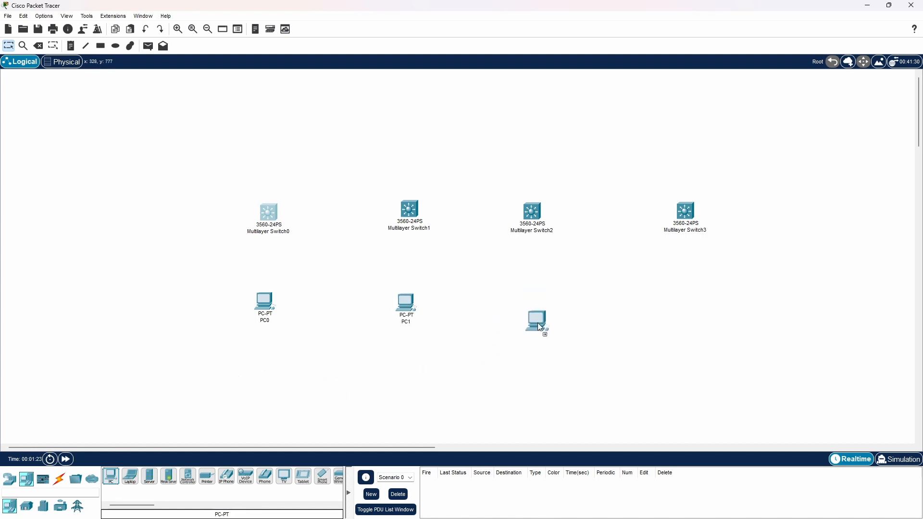
pyautogui.click(545, 309)
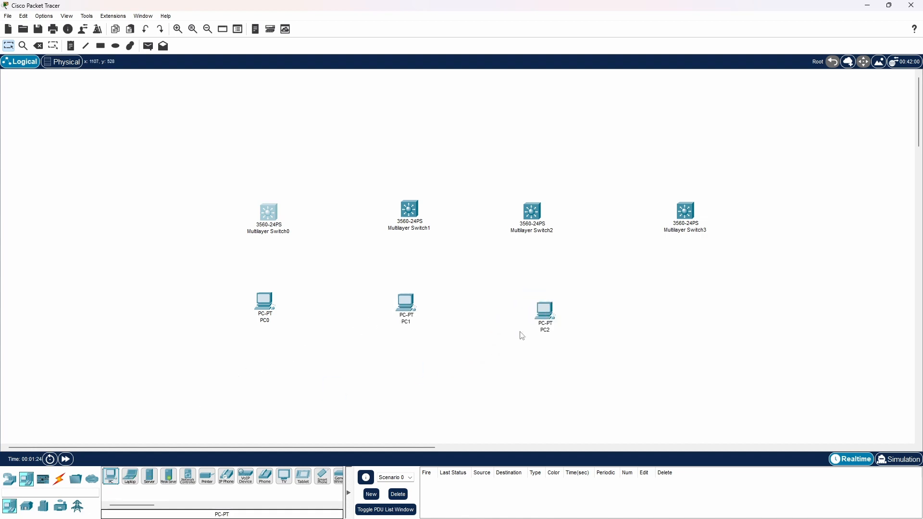
pyautogui.click(112, 483)
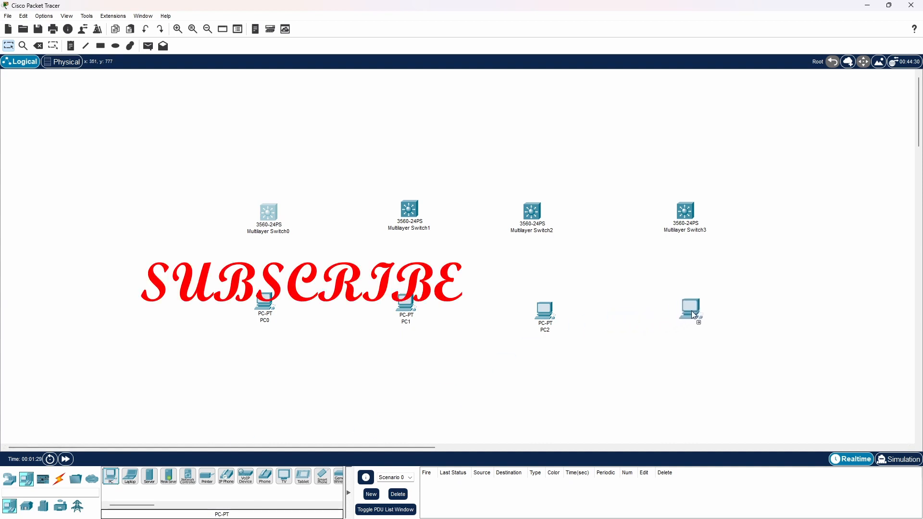
pyautogui.click(686, 310)
# - Lower PC1 to line up with PC2 and PC3, and raise Multilayer Switch2, Switch1 and Switch0 into one level row
pyautogui.moveTo(406, 313); pyautogui.dragTo(405, 321)
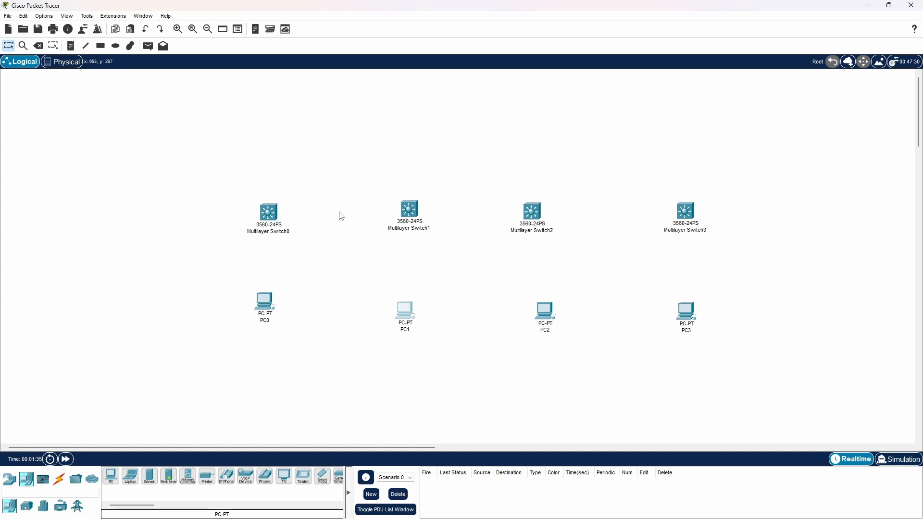
pyautogui.moveTo(529, 224); pyautogui.dragTo(531, 213)
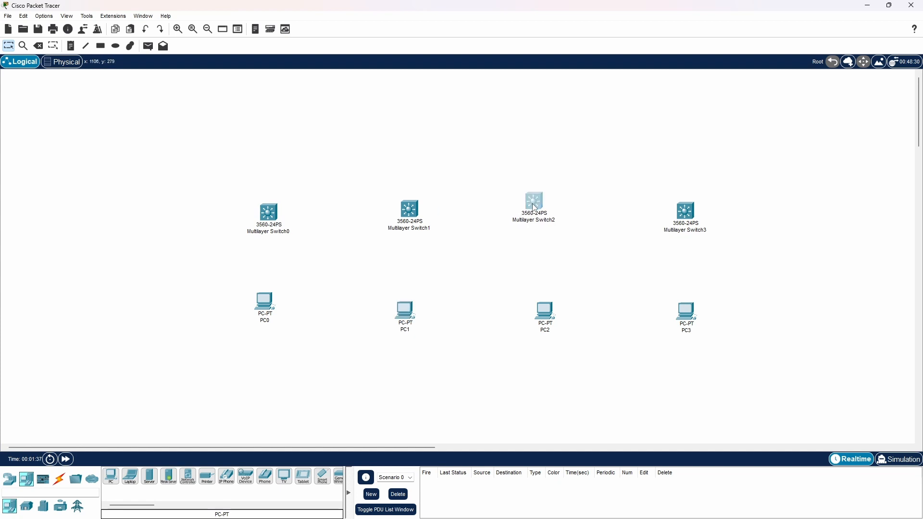
pyautogui.moveTo(411, 214); pyautogui.dragTo(411, 205)
pyautogui.moveTo(267, 214); pyautogui.dragTo(271, 201)
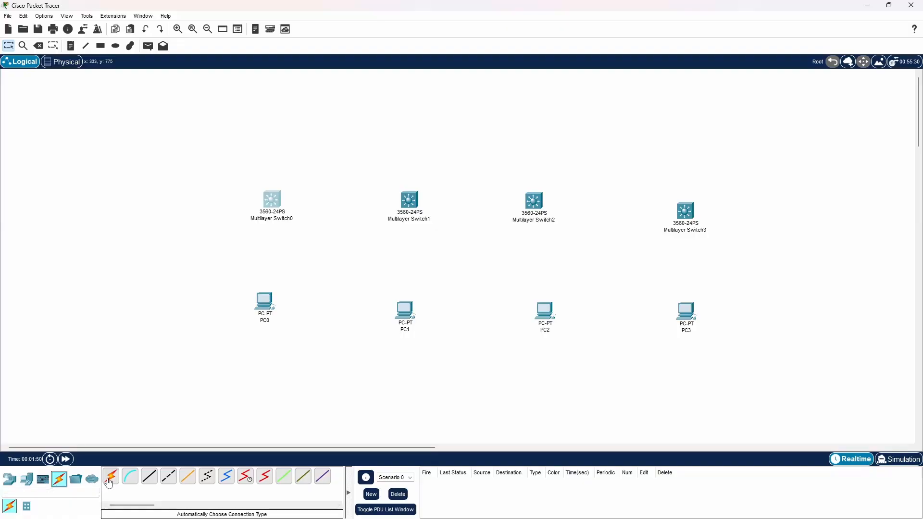
# - Connect the four multilayer switches in a chain from Switch0 to Switch3 using automatically chosen cables
pyautogui.click(110, 478)
pyautogui.click(272, 205)
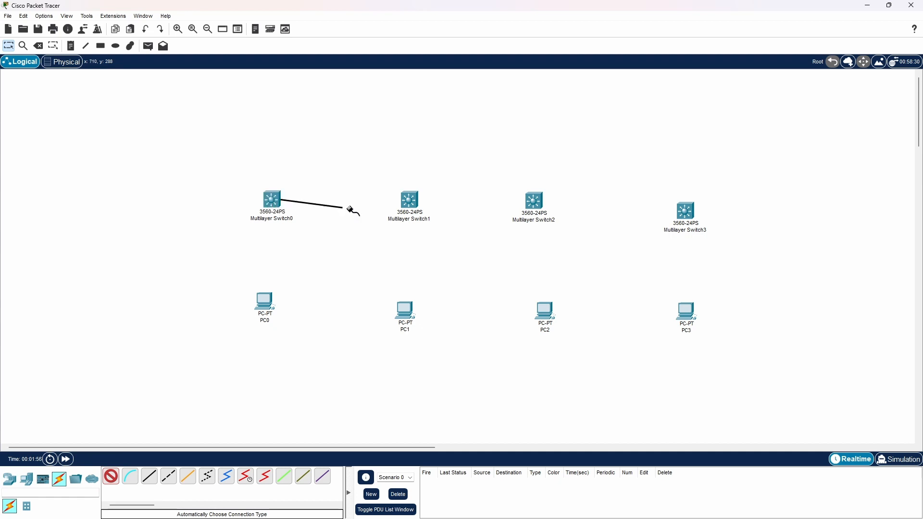
pyautogui.click(408, 199)
pyautogui.click(111, 476)
pyautogui.click(537, 201)
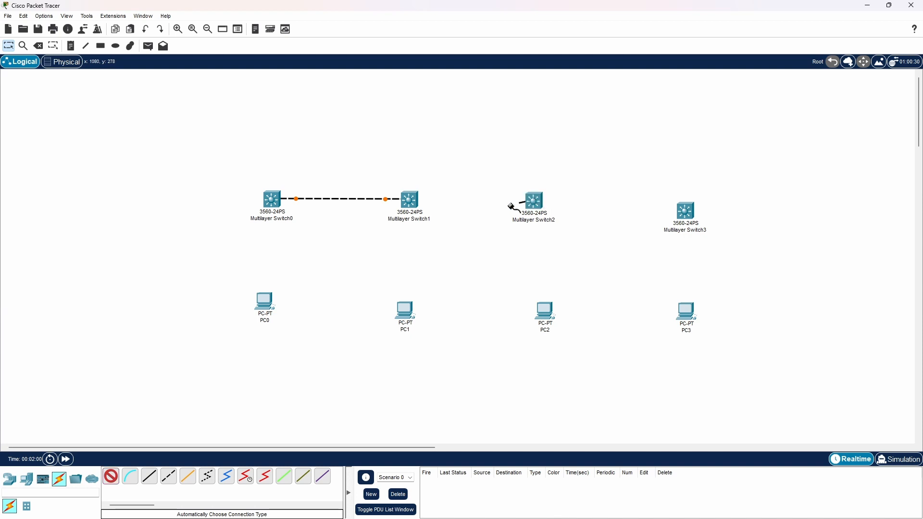
pyautogui.click(422, 204)
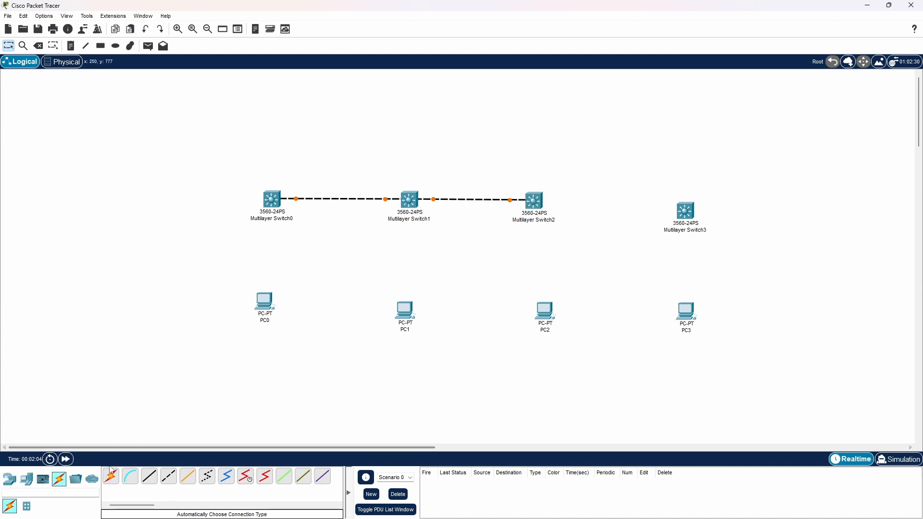
pyautogui.click(107, 477)
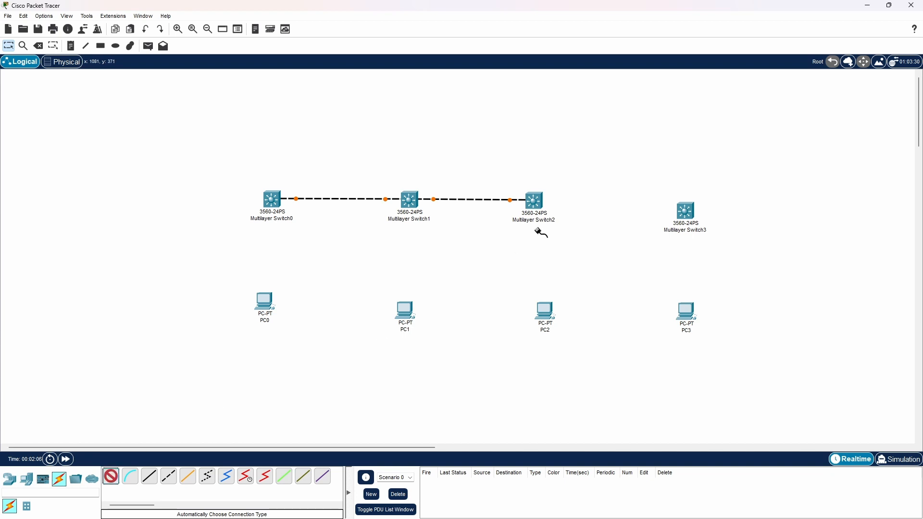
pyautogui.click(537, 200)
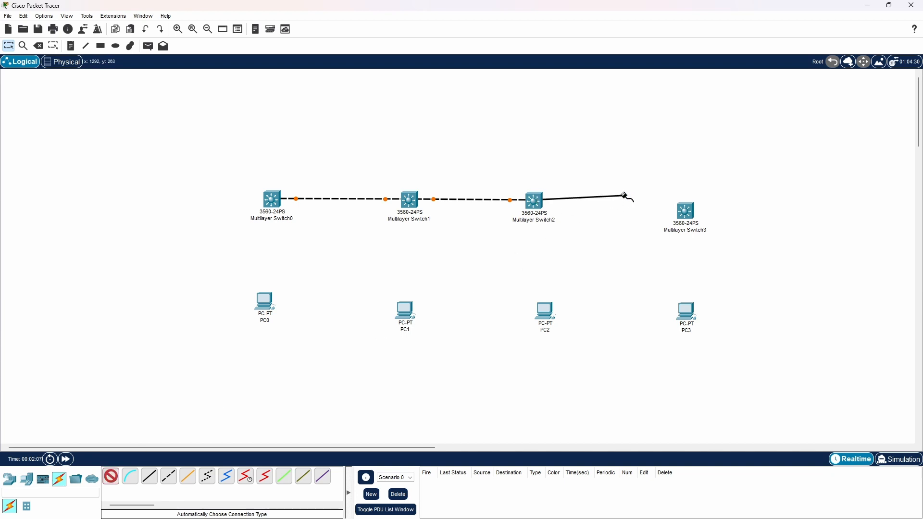
pyautogui.click(687, 210)
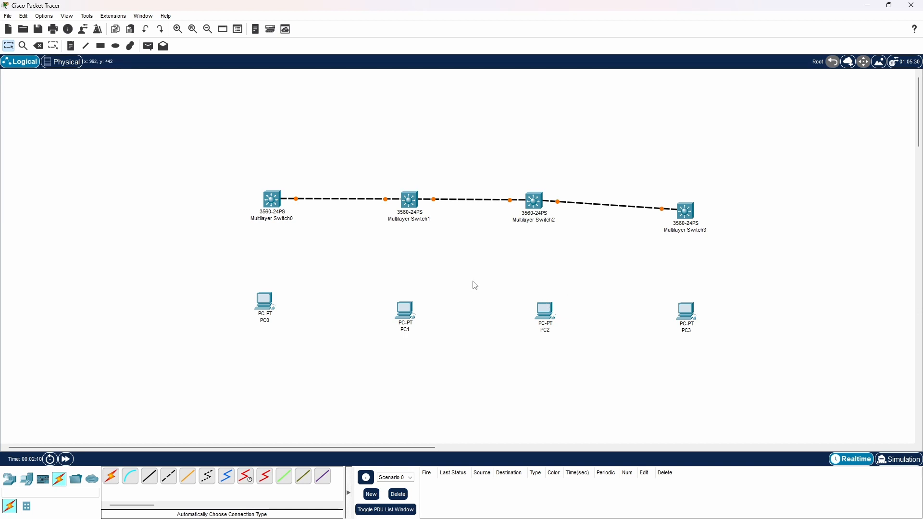
# - Connect PC0 to Multilayer Switch0 and PC1 to Multilayer Switch1 with automatically chosen cables
pyautogui.click(111, 476)
pyautogui.click(259, 295)
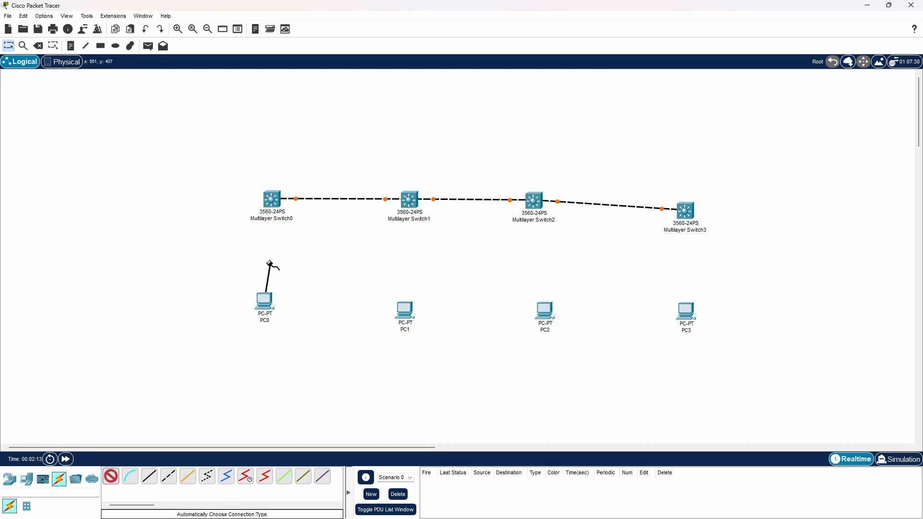
pyautogui.click(274, 206)
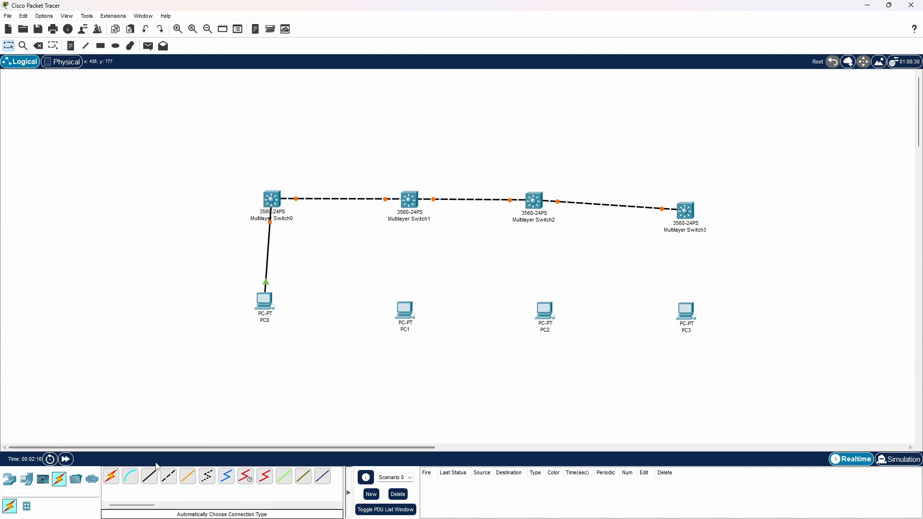
pyautogui.click(111, 476)
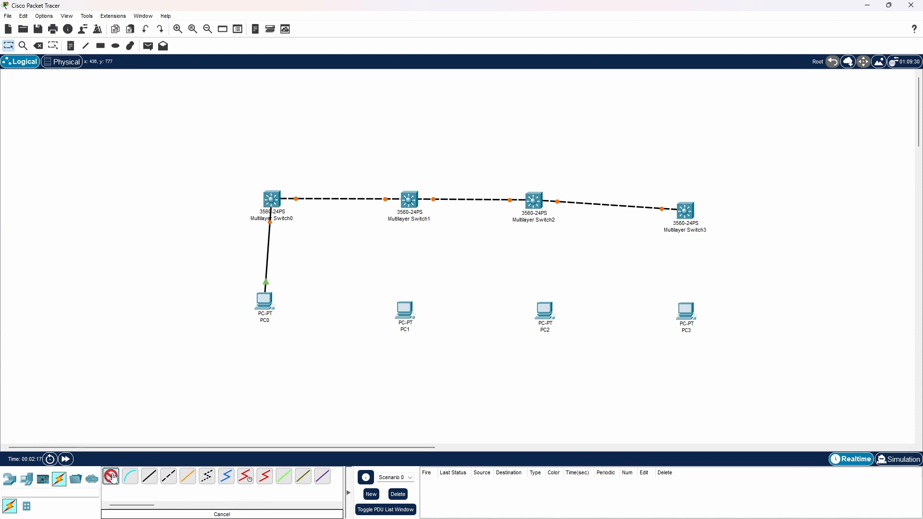
pyautogui.click(410, 300)
pyautogui.click(409, 201)
# - Connect PC2 to Multilayer Switch2 and PC3 to Multilayer Switch3 with automatically chosen cables
pyautogui.click(111, 476)
pyautogui.click(547, 308)
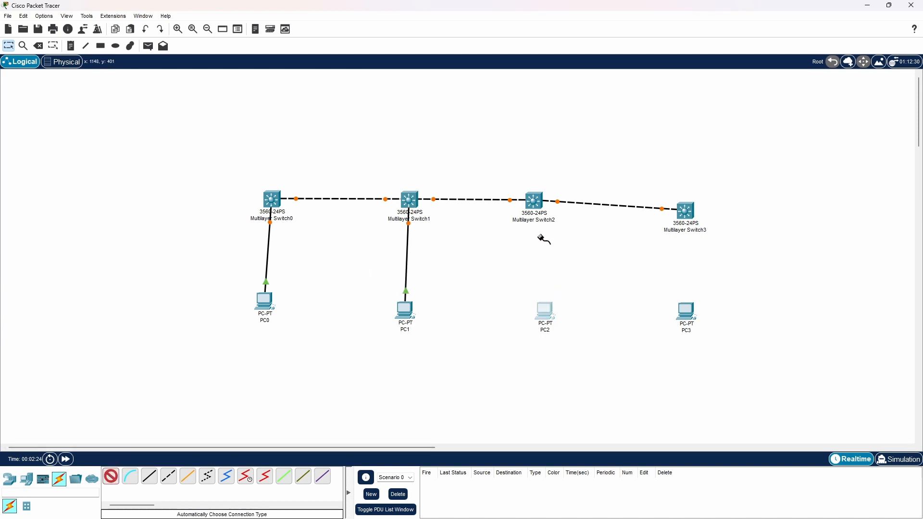
pyautogui.click(547, 310)
pyautogui.click(533, 200)
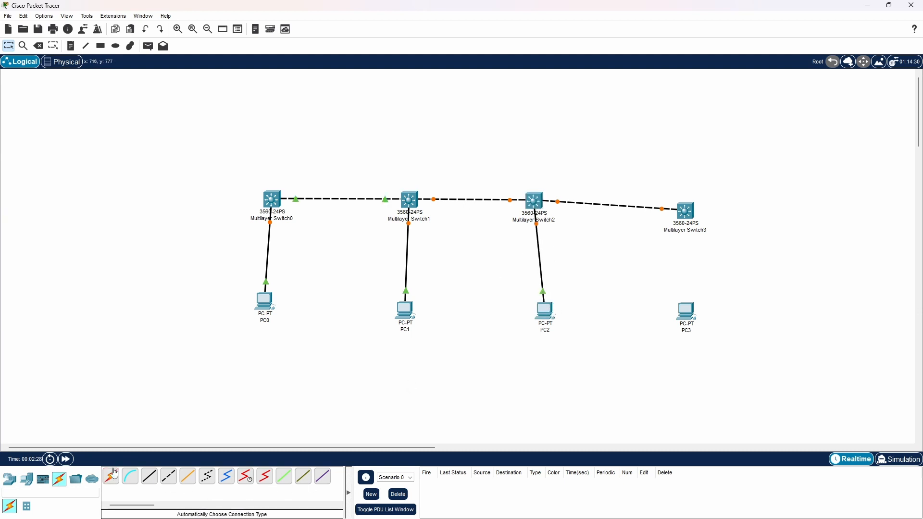
pyautogui.click(110, 478)
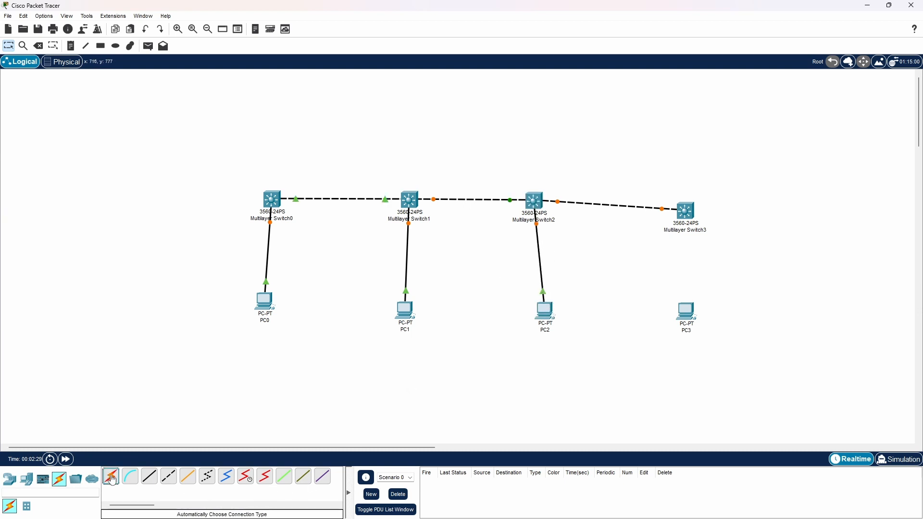
pyautogui.click(691, 307)
pyautogui.click(686, 210)
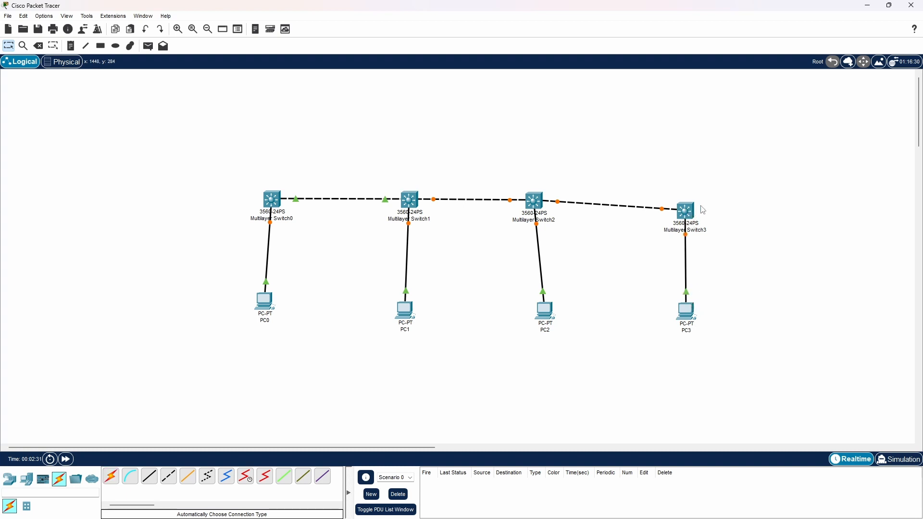
# - Raise Multilayer Switch3 level with the other switches and move PC2 directly beneath Multilayer Switch2
pyautogui.moveTo(692, 214); pyautogui.dragTo(694, 203)
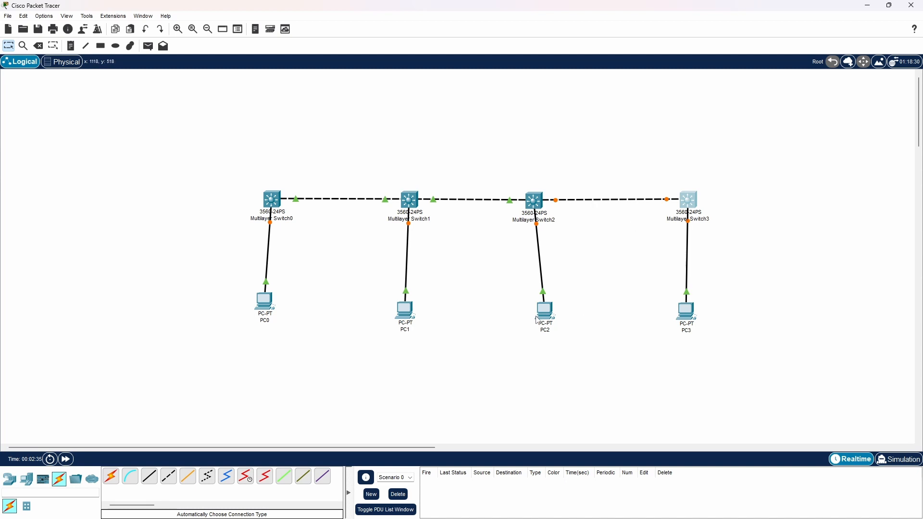
pyautogui.moveTo(541, 317); pyautogui.dragTo(528, 319)
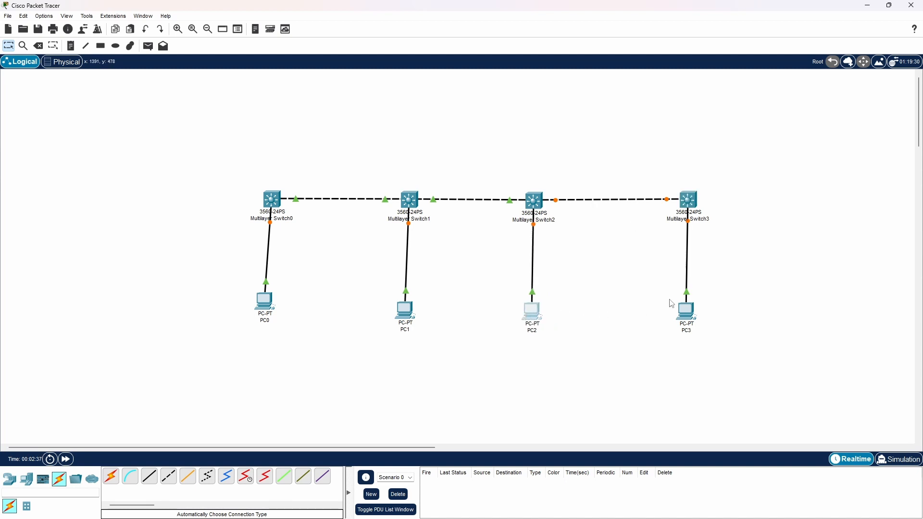
pyautogui.click(687, 322)
pyautogui.click(618, 96)
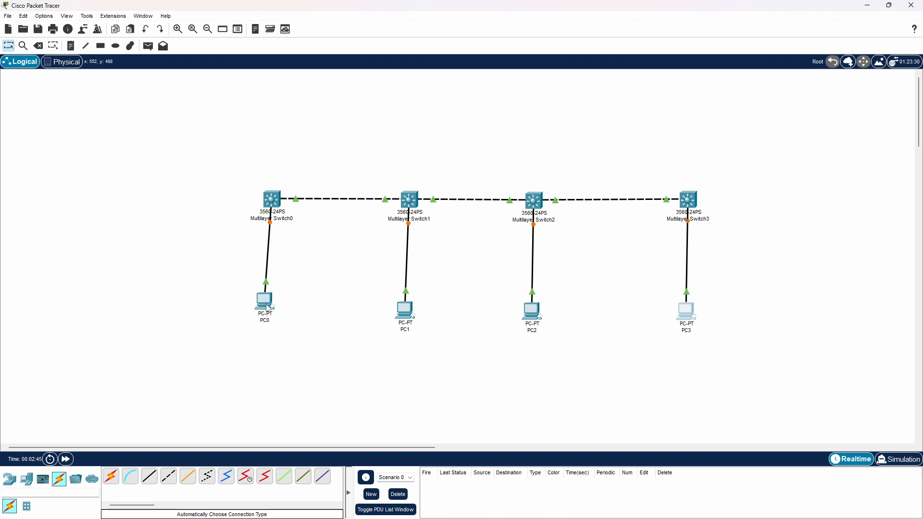
# - Give PC1 the static IPv4 address 192.168.1.1 with subnet mask 255.255.255.0
pyautogui.click(407, 320)
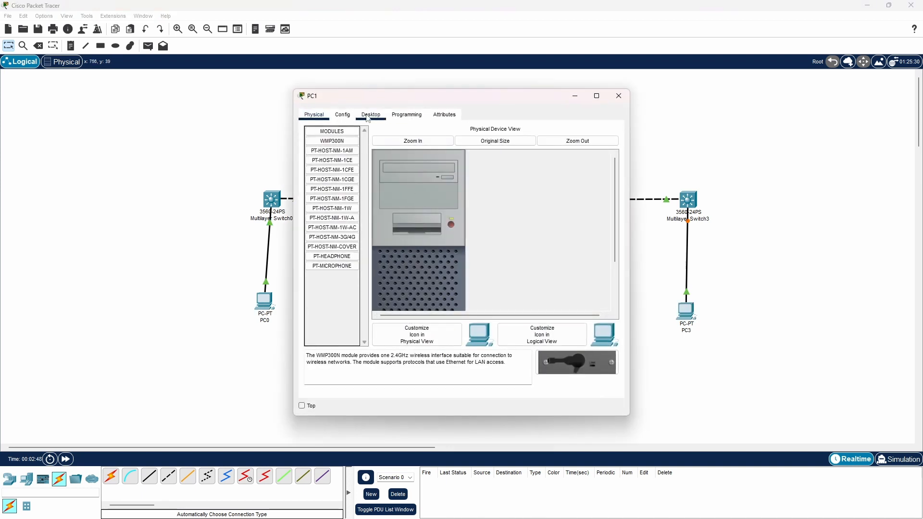
pyautogui.click(342, 116)
pyautogui.click(373, 120)
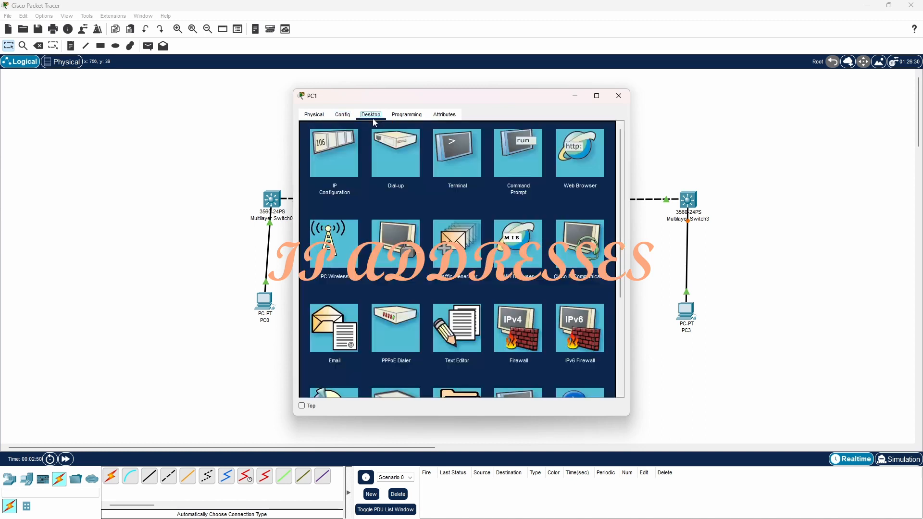
pyautogui.click(343, 148)
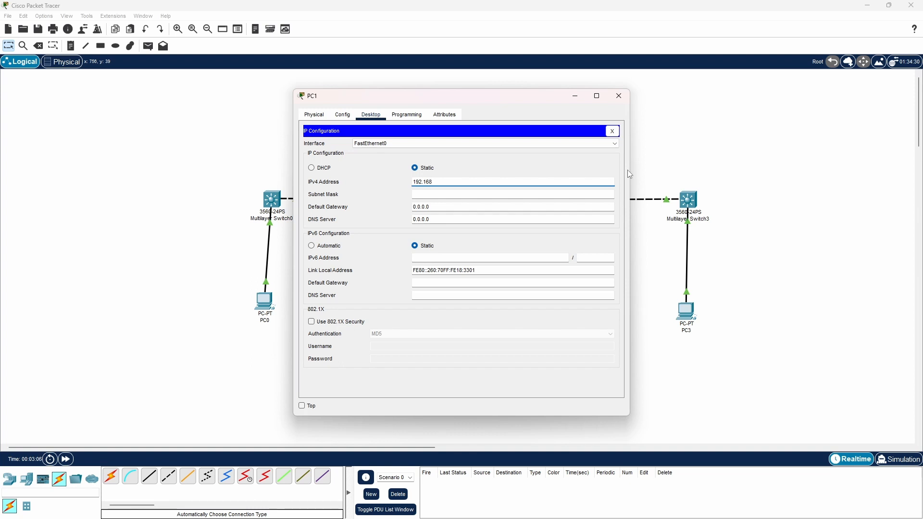
pyautogui.write('.1.1')
pyautogui.click(489, 195)
# - Set PC1's IPv4 default gateway to 192.168.1.14, reusing its IP address as the base, and close its configuration
pyautogui.moveTo(448, 181); pyautogui.dragTo(415, 174)
pyautogui.hotkey('ctrl', 'c')
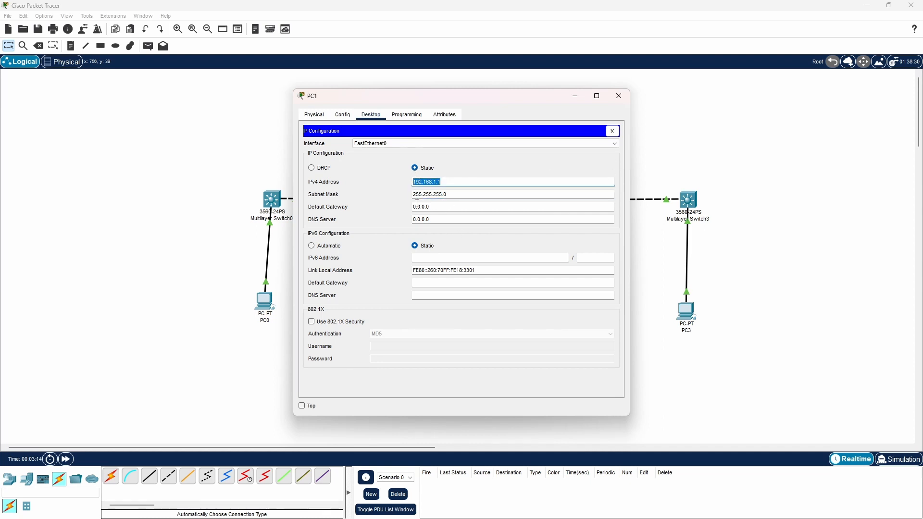
pyautogui.click(448, 208)
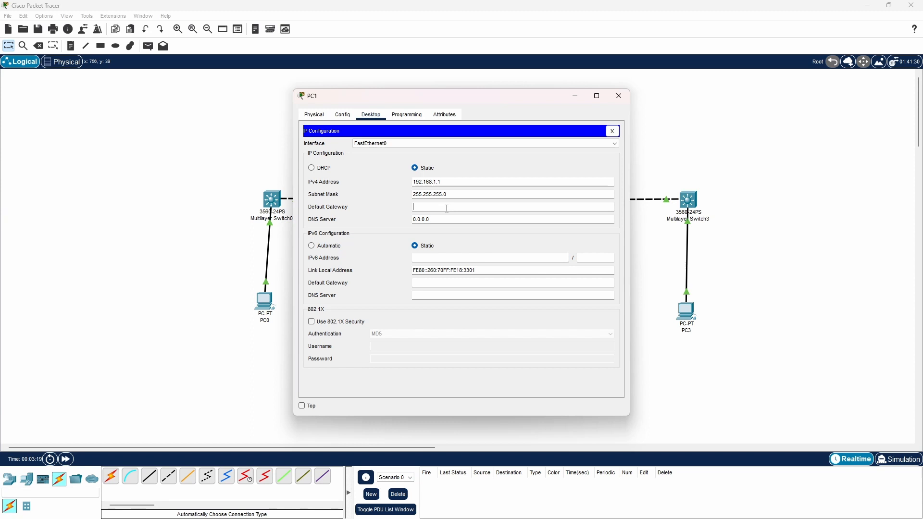
pyautogui.hotkey('ctrl', 'v')
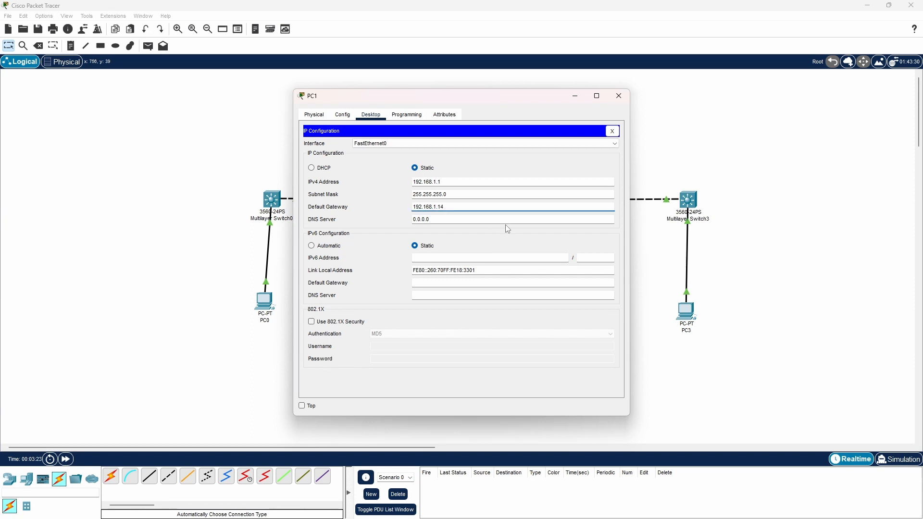
pyautogui.click(620, 98)
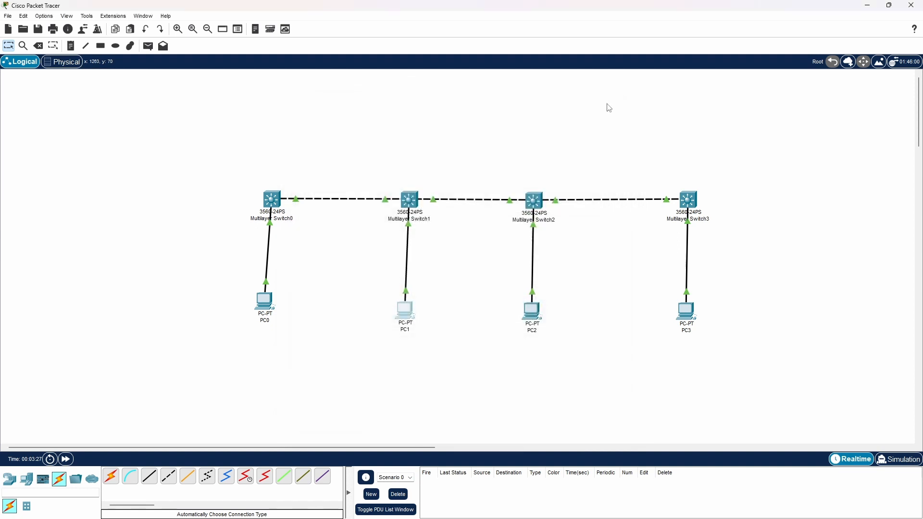
# - Give PC2 the static IPv4 address 192.168.1.2
pyautogui.click(531, 314)
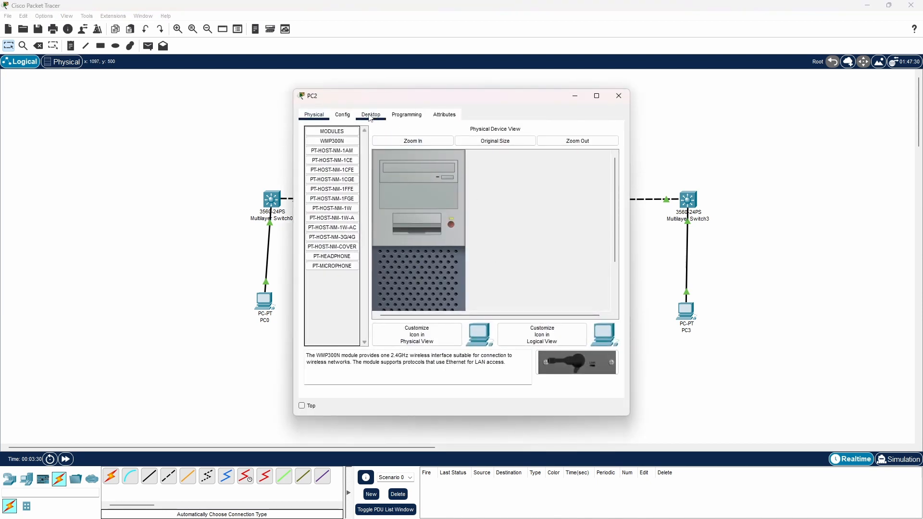
pyautogui.click(370, 118)
pyautogui.click(390, 151)
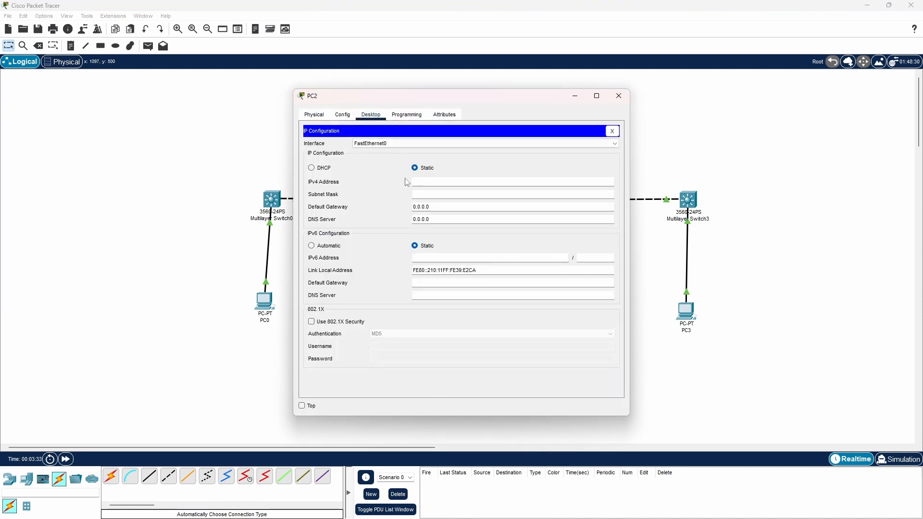
pyautogui.click(423, 183)
pyautogui.write('192.168.1.1')
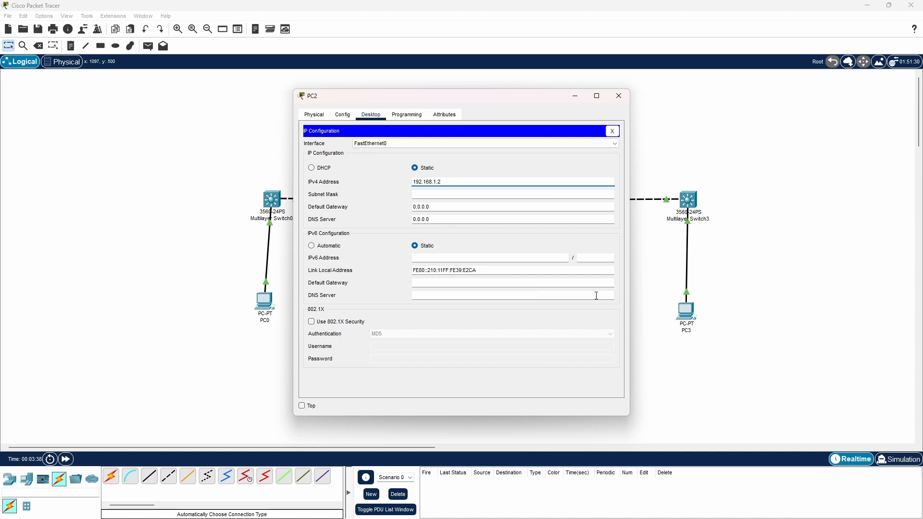
# - Set PC2's subnet mask to 255.255.255.0 and its IPv4 default gateway to 192.168.1.14, and close its configuration
pyautogui.click(453, 206)
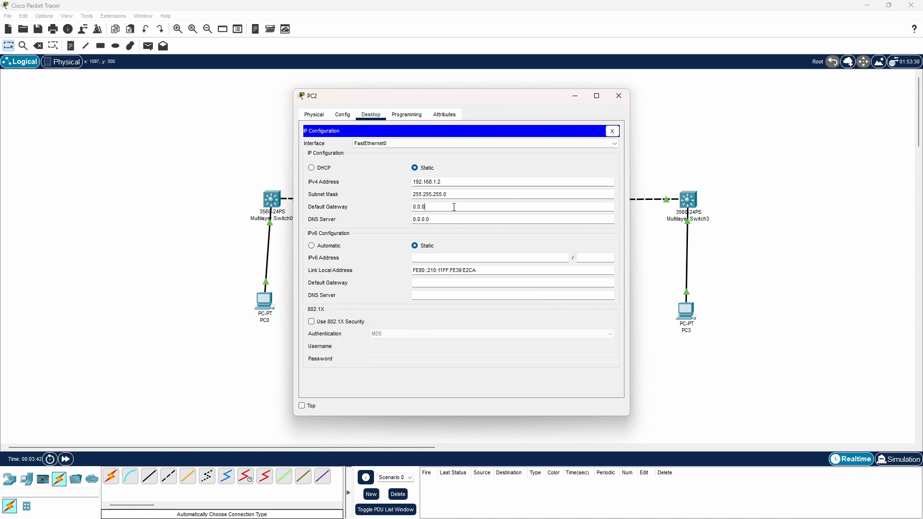
pyautogui.write('192.168.1.1')
pyautogui.click(453, 207)
pyautogui.write('4')
pyautogui.click(665, 251)
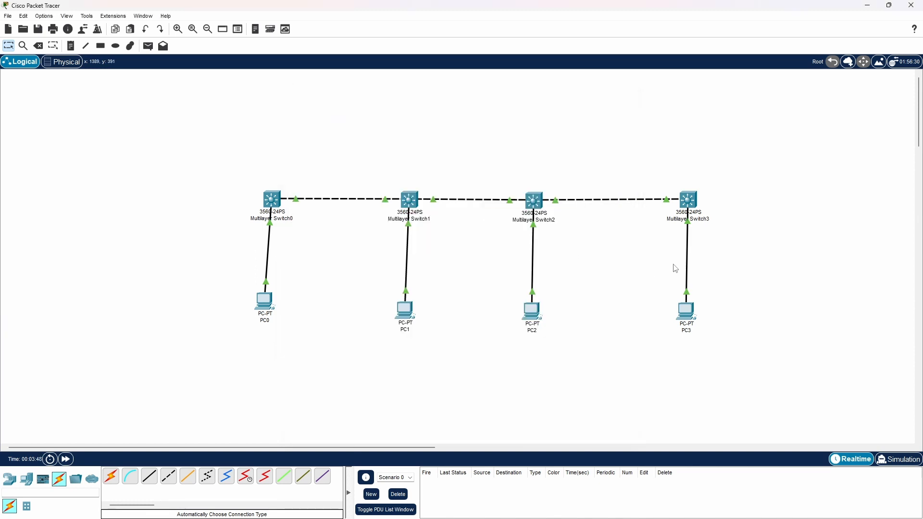
# - Give PC3 the static IPv4 address 192.168.1.3 with subnet mask 255.255.255.0
pyautogui.click(685, 303)
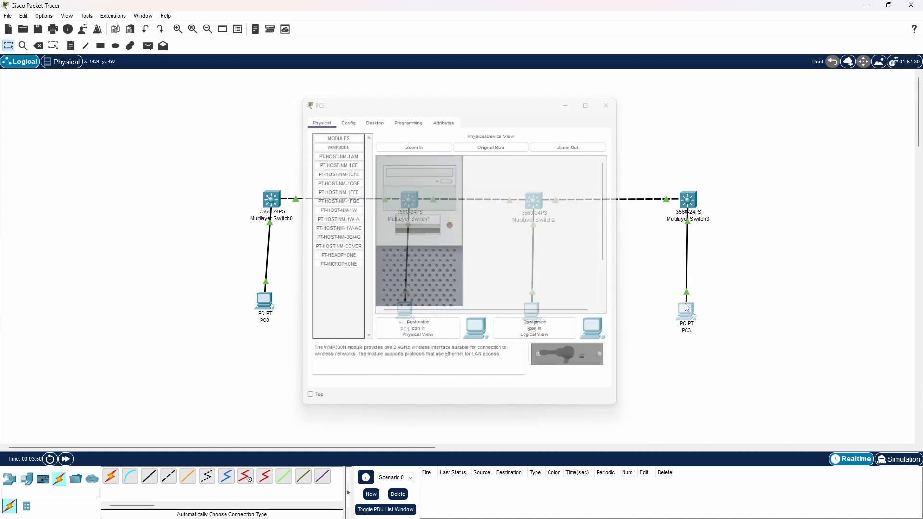
pyautogui.click(679, 308)
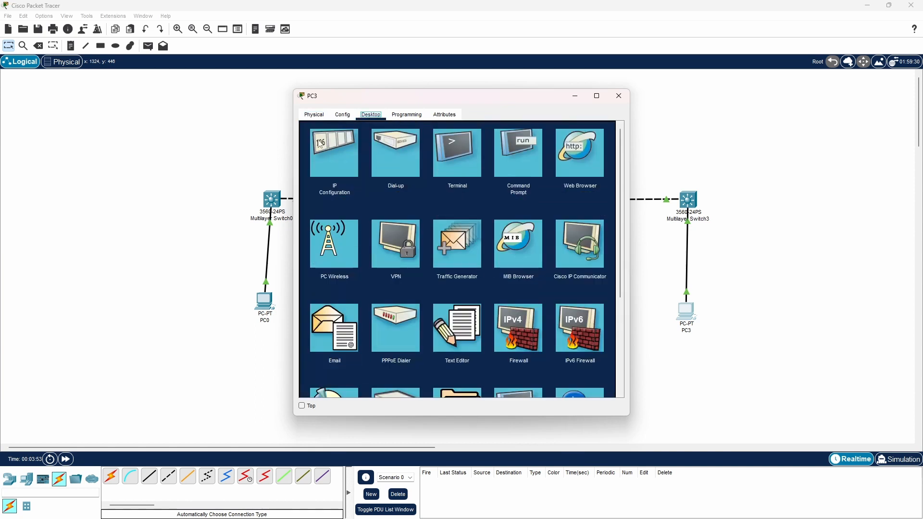
pyautogui.click(321, 142)
pyautogui.click(441, 182)
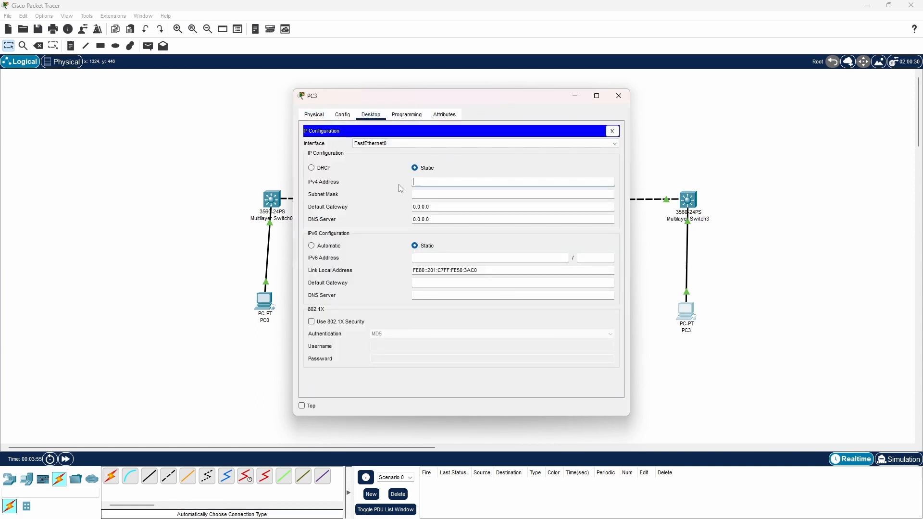
pyautogui.write('192.168.1.1')
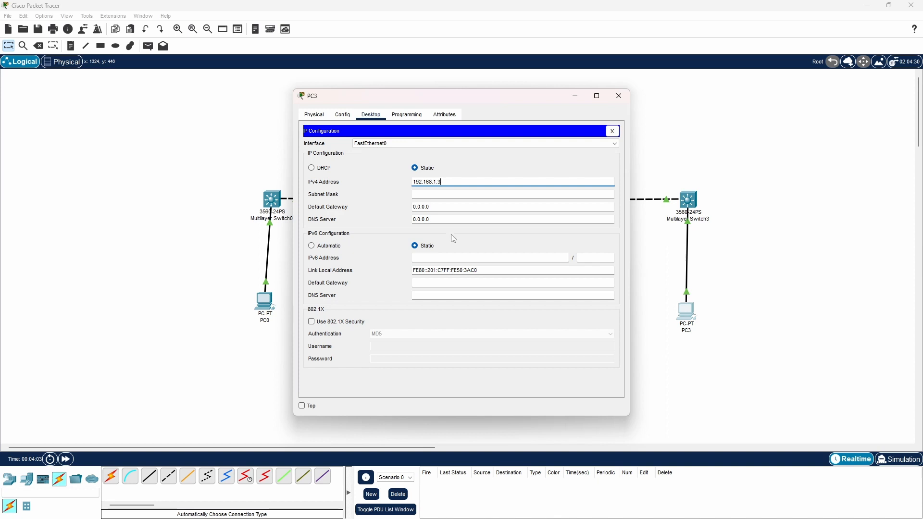
pyautogui.click(456, 197)
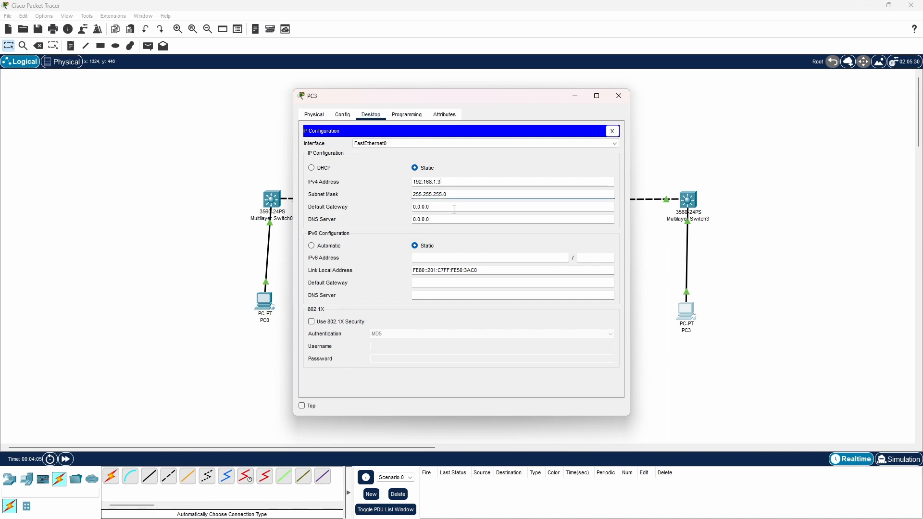
# - Set PC3's IPv4 default gateway to 192.168.1.14 and close its configuration
pyautogui.moveTo(429, 207); pyautogui.dragTo(404, 216)
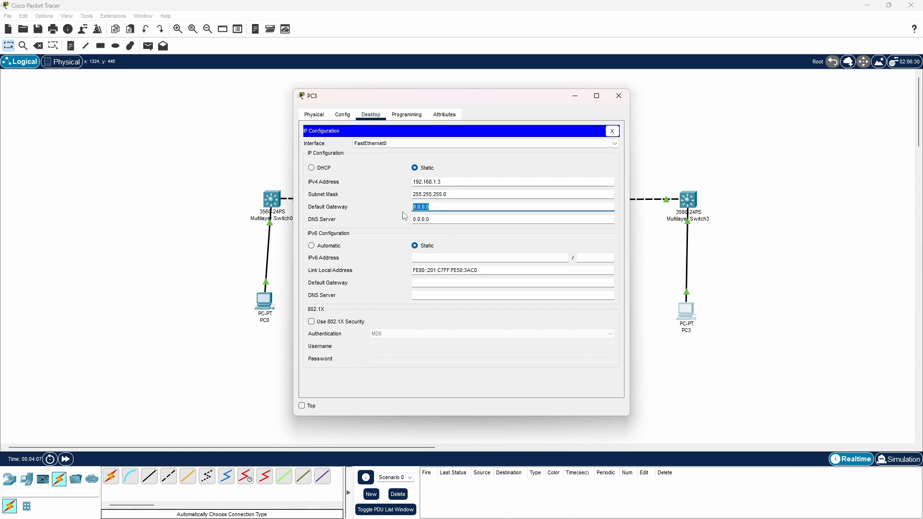
pyautogui.write('192.168.1.1')
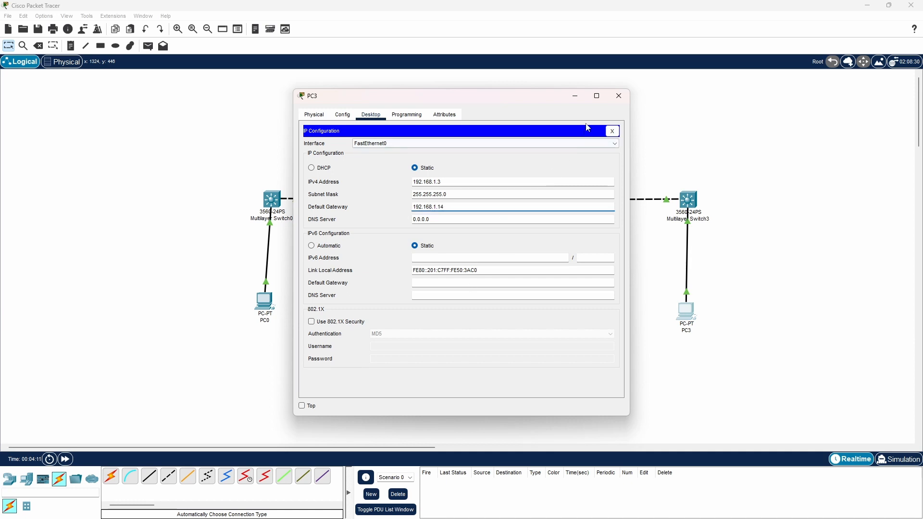
pyautogui.click(493, 363)
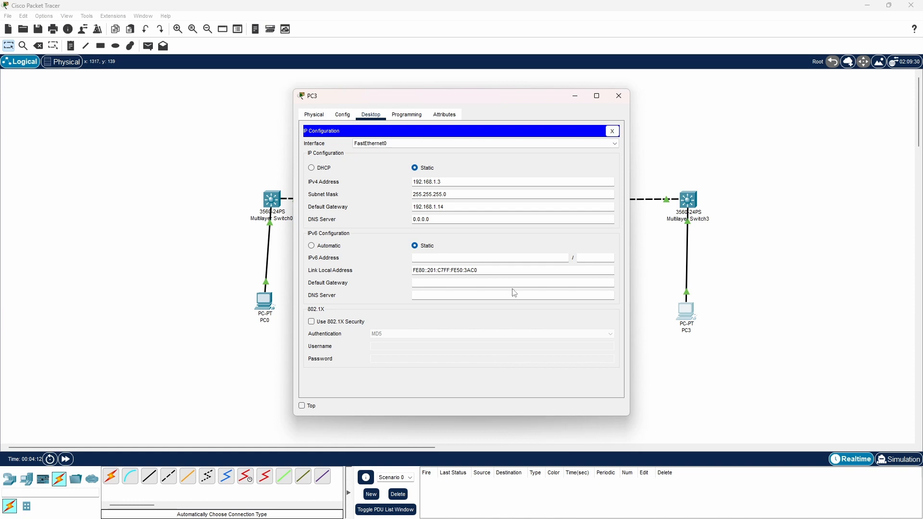
pyautogui.click(618, 96)
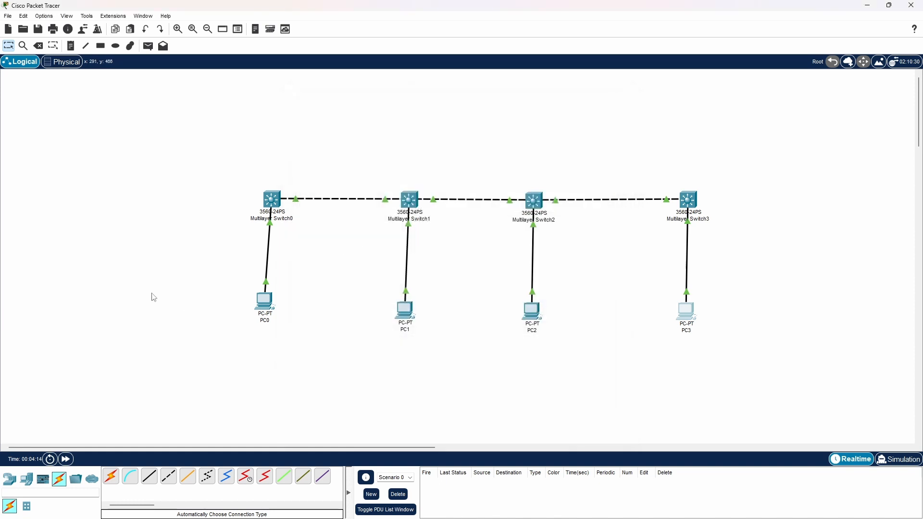
# - Give PC0 the static IPv4 address 192.168.1.6 with subnet mask 255.255.255.0
pyautogui.moveTo(267, 306)
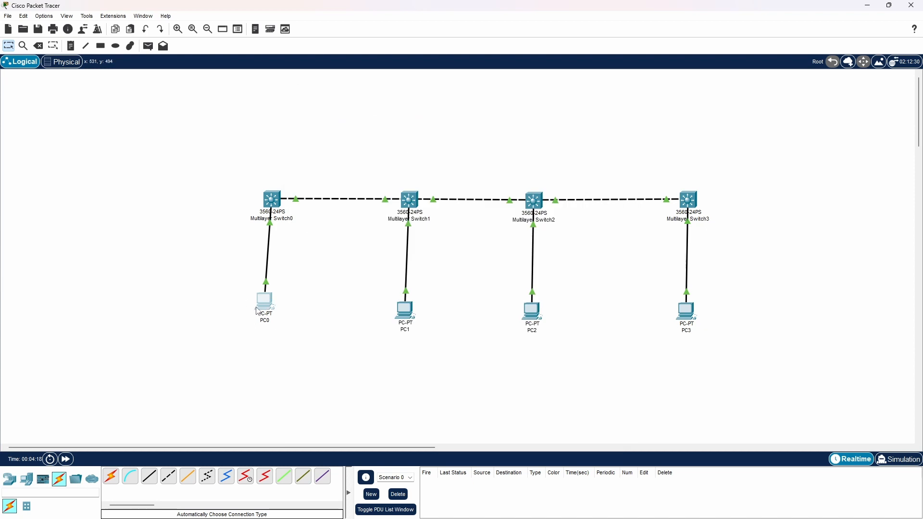
pyautogui.click(258, 311)
pyautogui.click(371, 115)
pyautogui.click(343, 149)
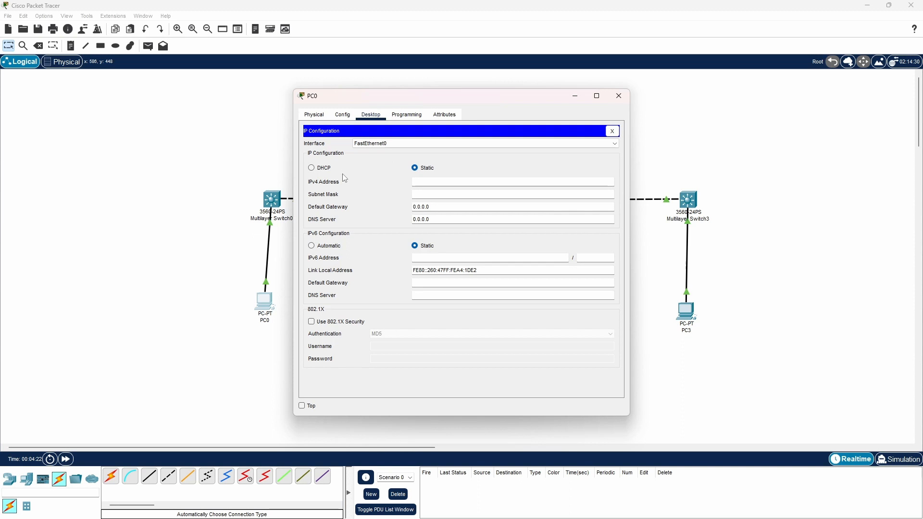
pyautogui.click(430, 182)
pyautogui.write('192.168.1.1')
pyautogui.click(488, 195)
# - Set PC0's IPv4 default gateway to 192.168.1.14 and close its configuration
pyautogui.press('Tab')
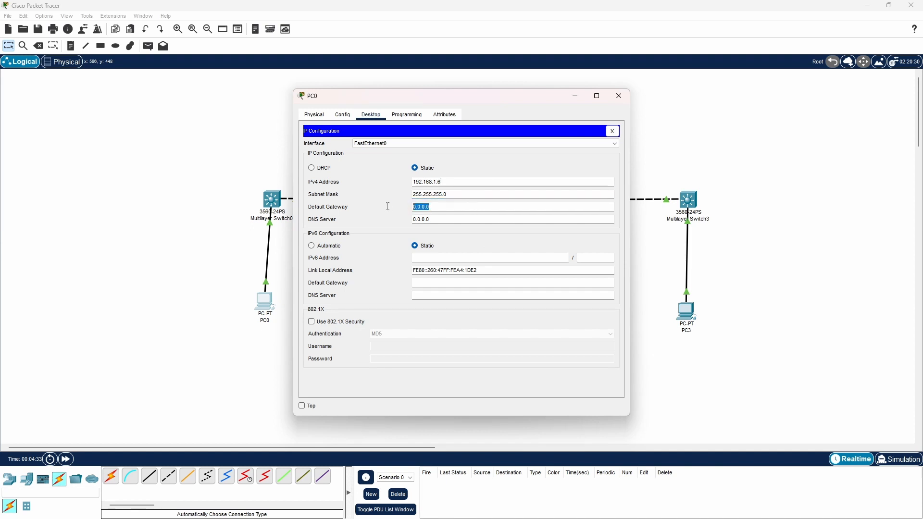
pyautogui.write('192.168.1.14')
pyautogui.click(486, 356)
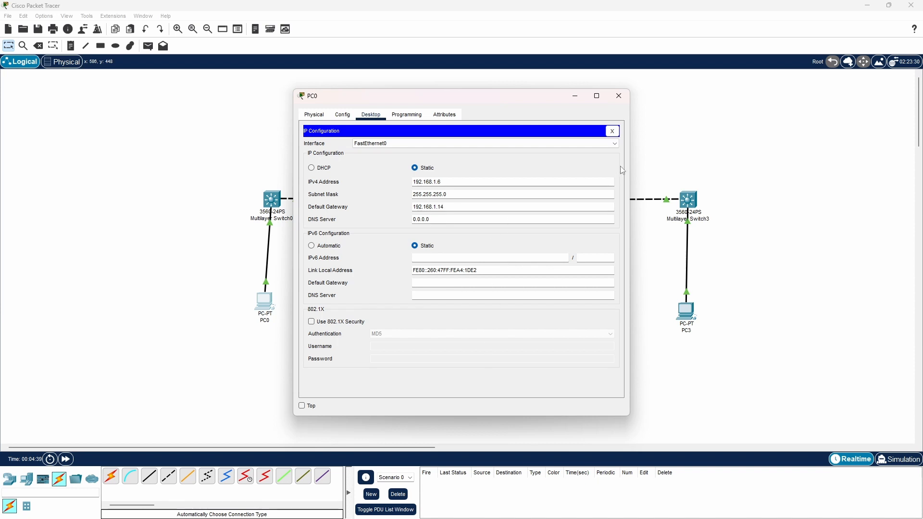
pyautogui.click(618, 95)
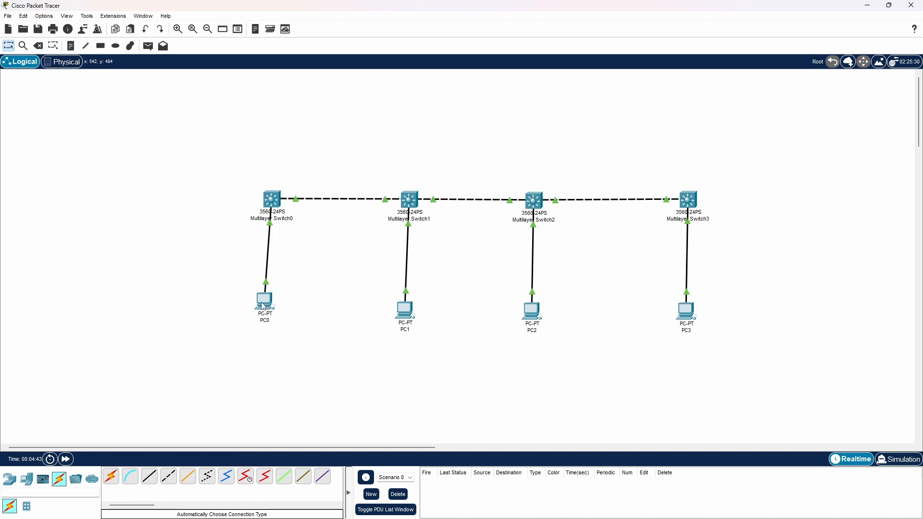
# - Send a simple PDU from PC0 to PC1 and switch the network to Simulation mode
pyautogui.moveTo(263, 306)
pyautogui.click(148, 47)
pyautogui.click(267, 300)
pyautogui.click(405, 309)
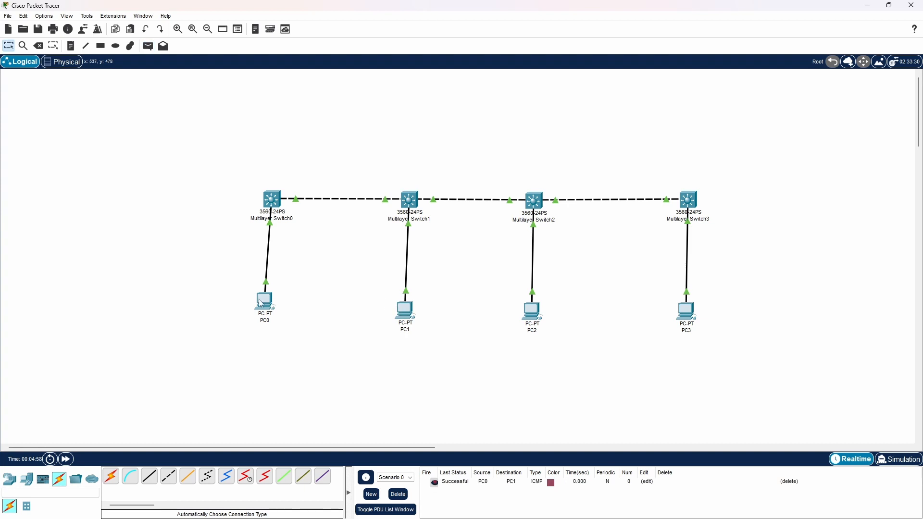
pyautogui.click(895, 462)
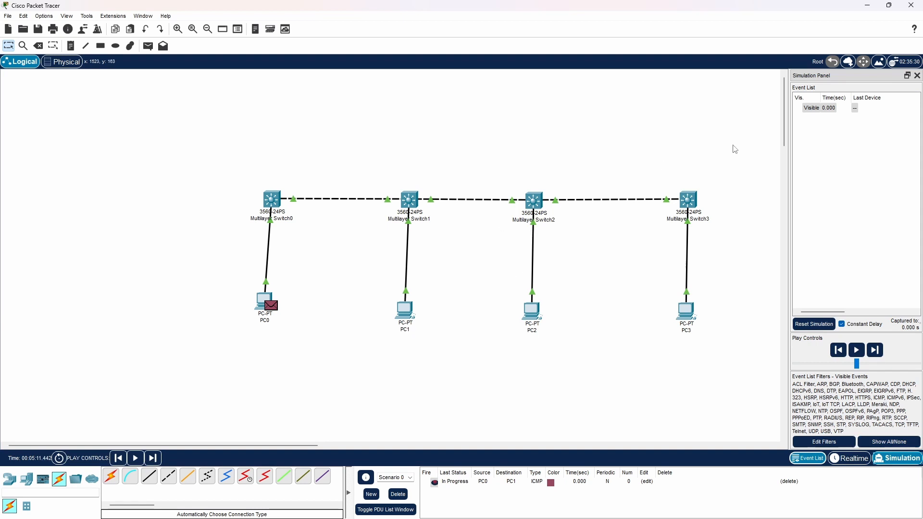
# - Widen the simulation panel and shift Multilayer Switch0, PC0, Multilayer Switch1 and PC1 leftward across the workspace
pyautogui.moveTo(782, 142); pyautogui.dragTo(707, 164)
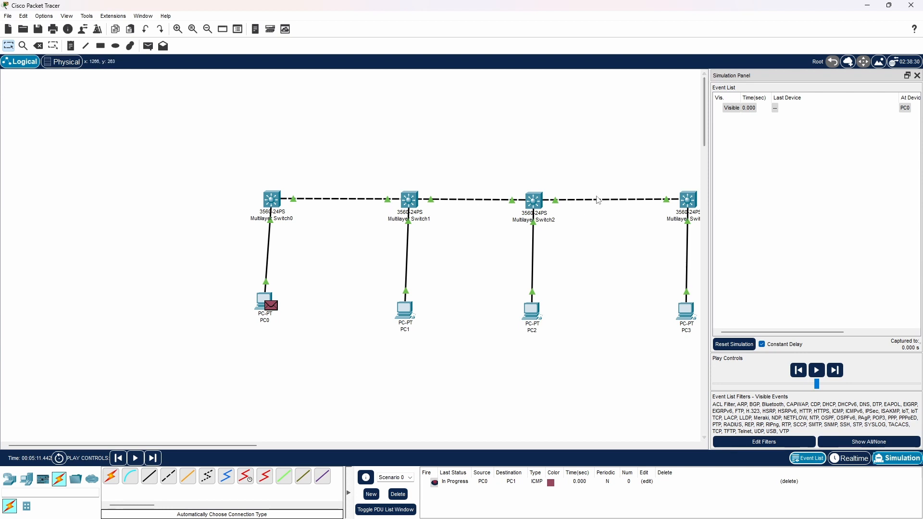
pyautogui.moveTo(270, 201); pyautogui.dragTo(129, 178)
pyautogui.moveTo(257, 300); pyautogui.dragTo(110, 274)
pyautogui.moveTo(129, 197); pyautogui.dragTo(109, 229)
pyautogui.moveTo(412, 205); pyautogui.dragTo(295, 209)
pyautogui.moveTo(411, 318); pyautogui.dragTo(293, 310)
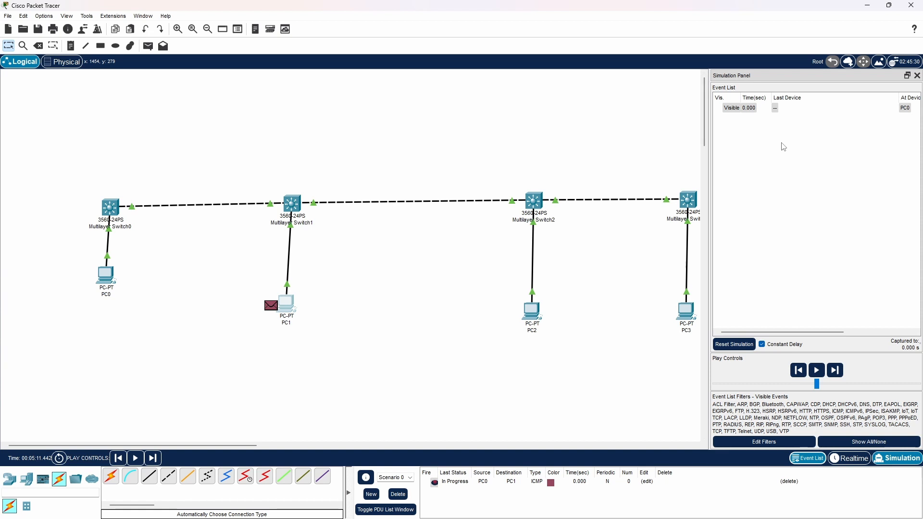
# - Add a simple PDU from PC2 to PC3
pyautogui.click(148, 45)
pyautogui.click(537, 317)
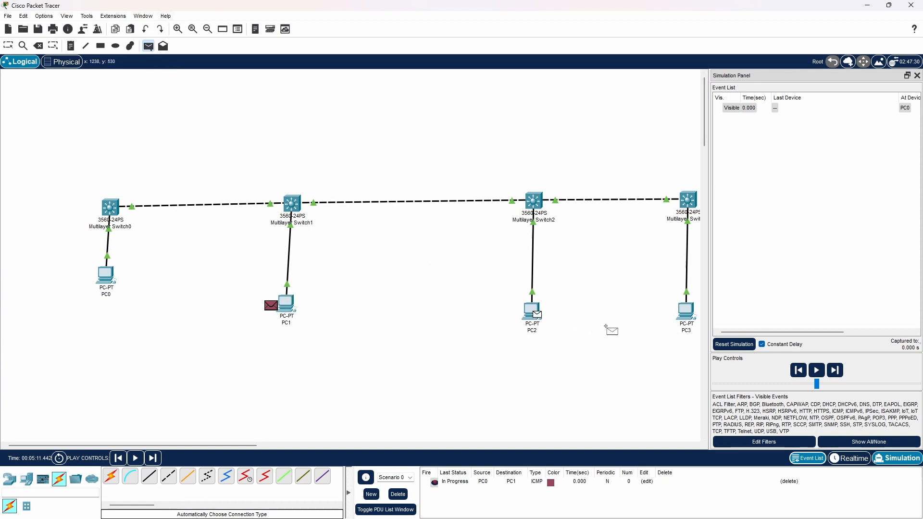
pyautogui.click(686, 310)
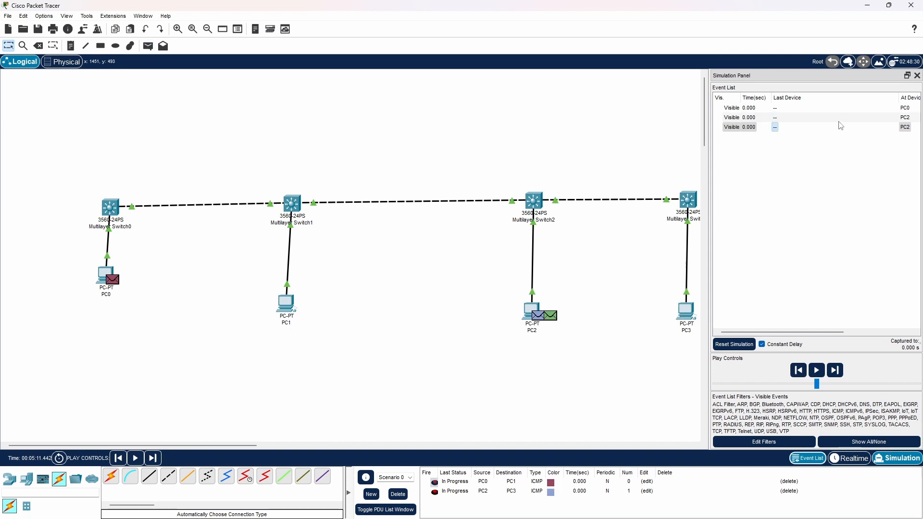
# - Undock the simulation panel and add a simple PDU from PC1 to PC3
pyautogui.click(907, 76)
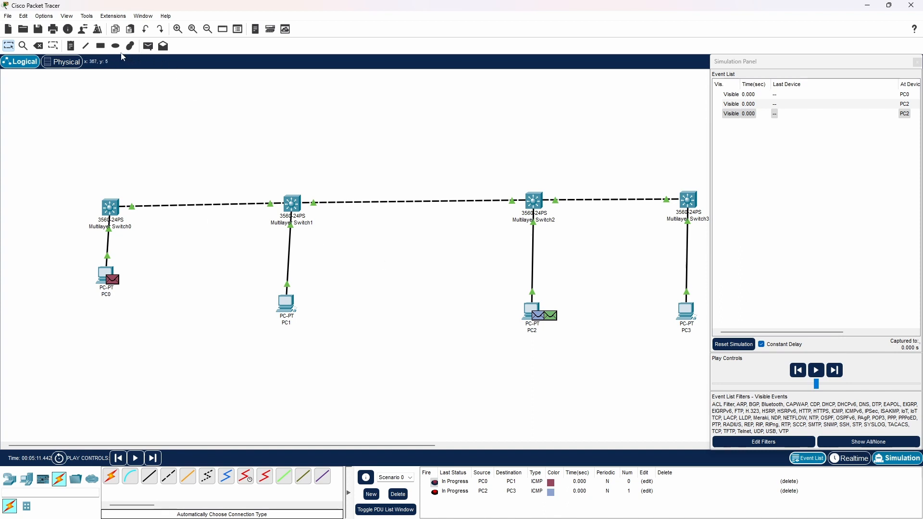
pyautogui.click(148, 45)
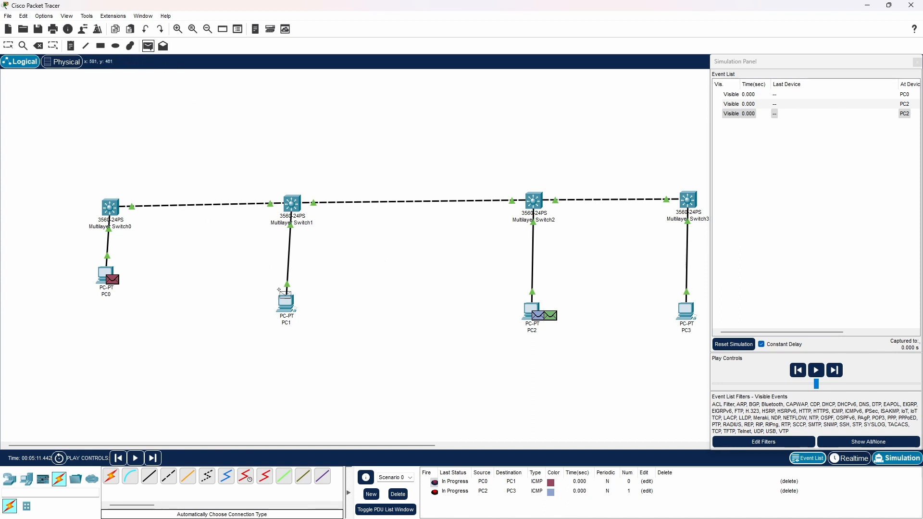
pyautogui.click(285, 300)
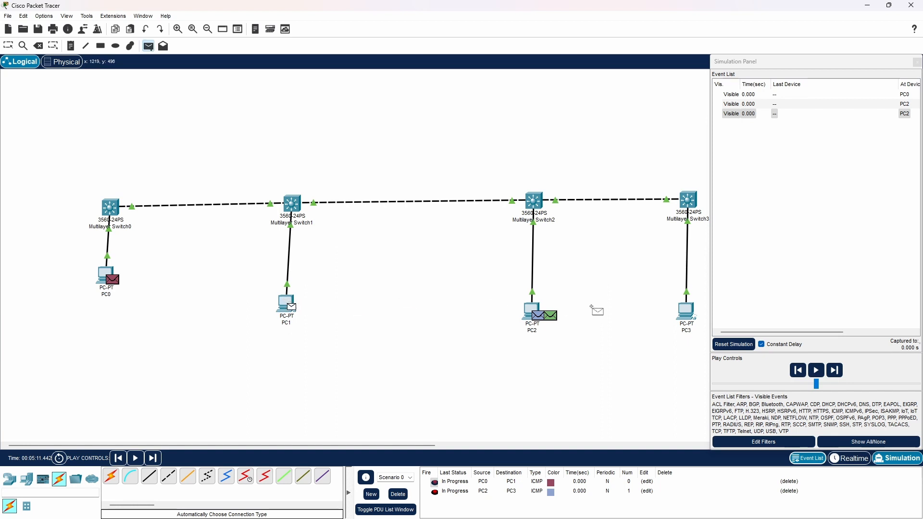
pyautogui.click(677, 307)
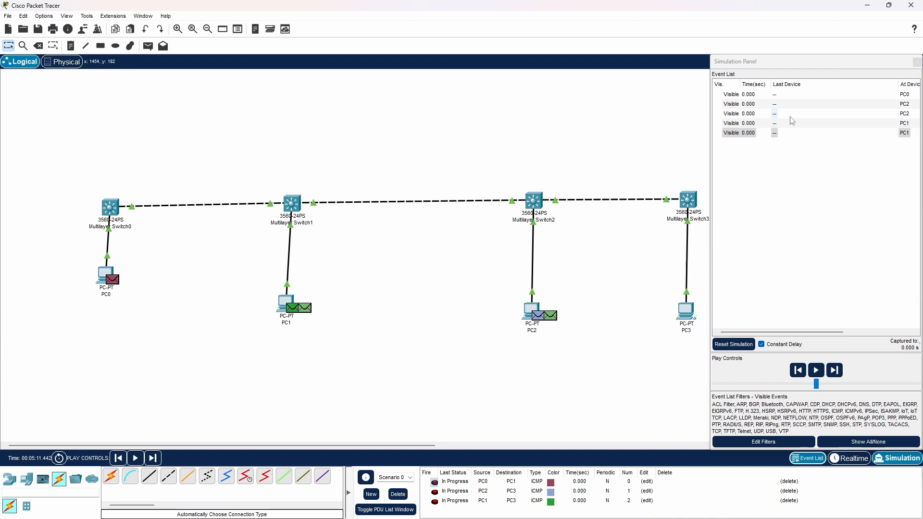
# - Widen the floating simulation panel to examine its event list, close it, and add a simple PDU from PC3 to PC0
pyautogui.moveTo(708, 115); pyautogui.dragTo(370, 137)
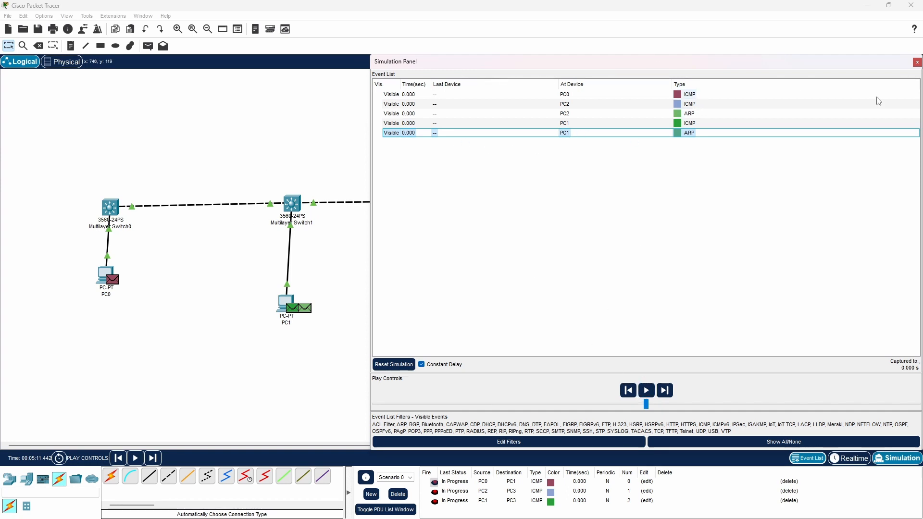
pyautogui.click(917, 62)
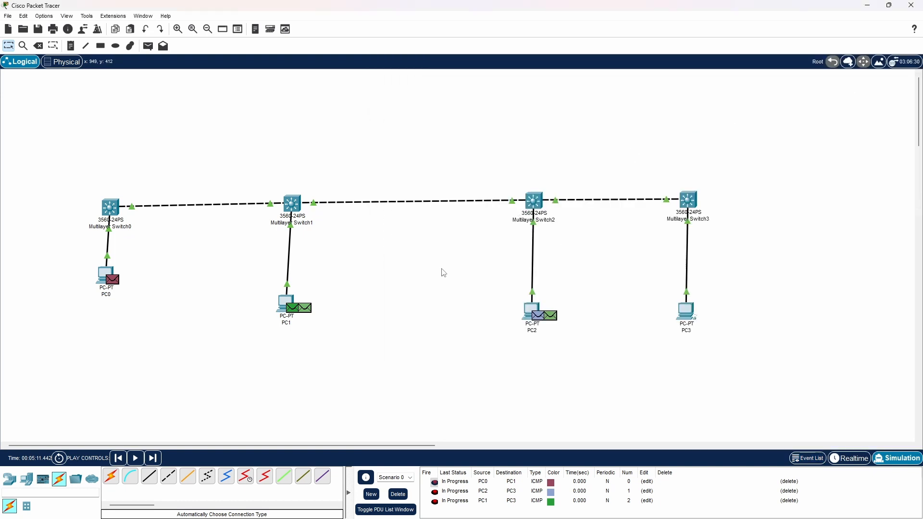
pyautogui.click(148, 45)
pyautogui.click(681, 313)
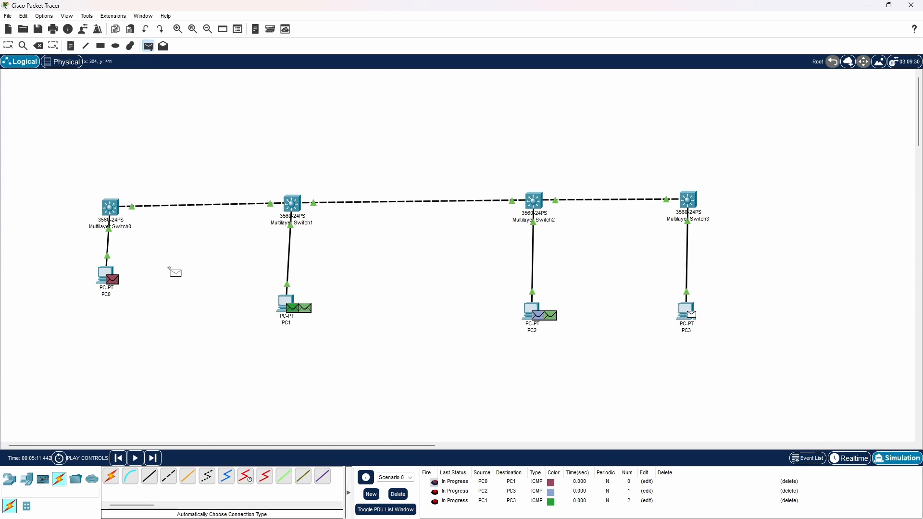
pyautogui.click(109, 274)
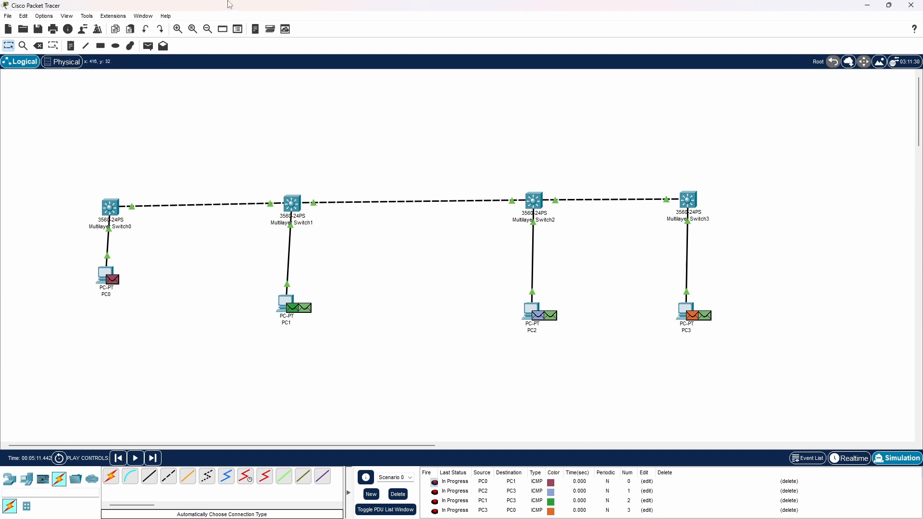
# - Add a simple PDU from PC0 to PC3 and look through the PDU list of the scenario
pyautogui.click(148, 46)
pyautogui.click(102, 272)
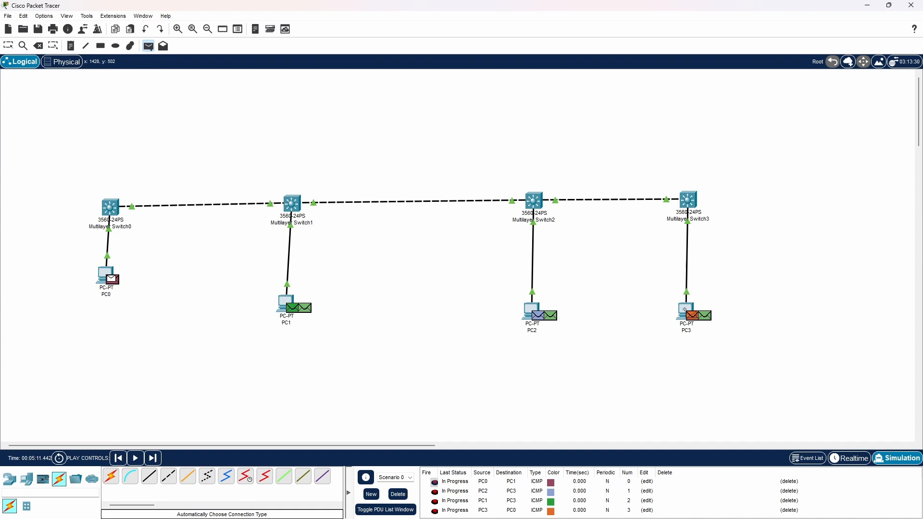
pyautogui.click(683, 307)
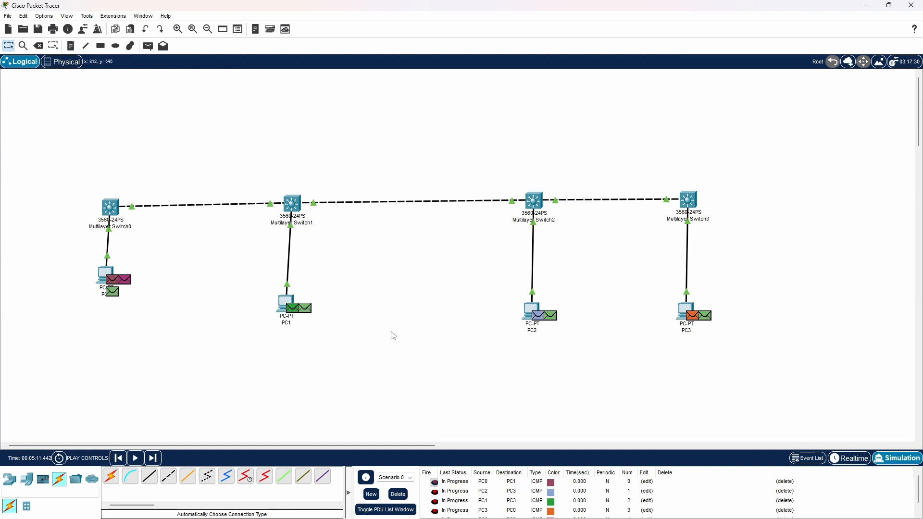
pyautogui.scroll(-1, 534, 499)
pyautogui.scroll(1, 535, 499)
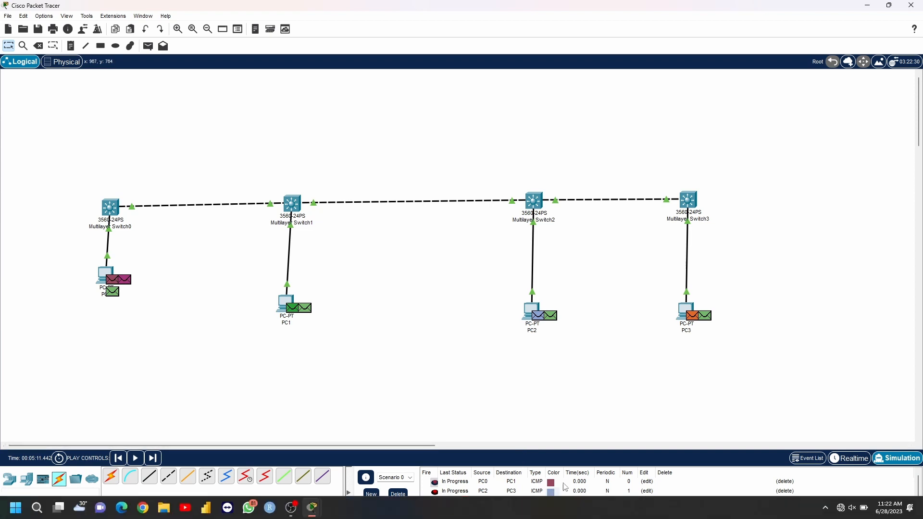
pyautogui.scroll(-1, 614, 485)
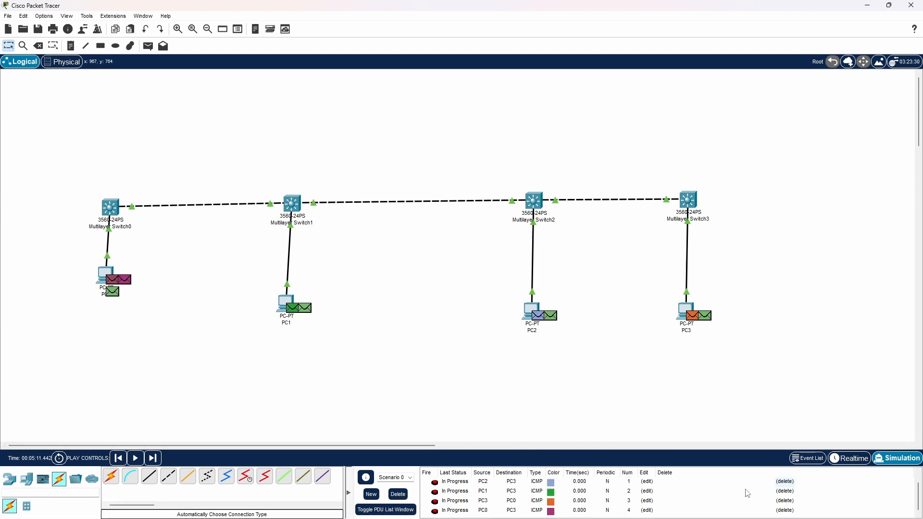